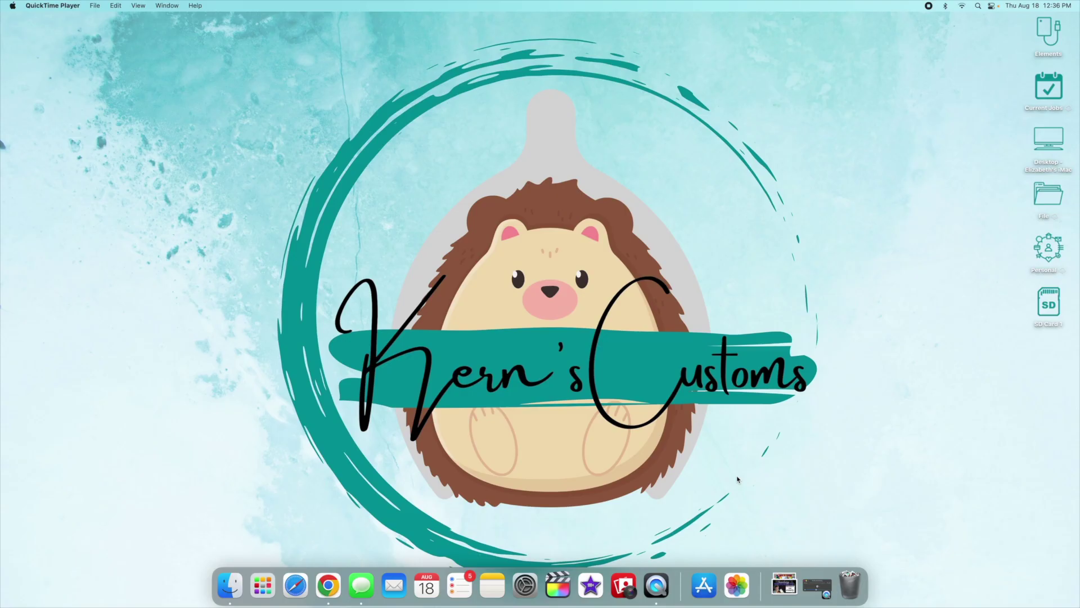
Step: Create a new desktop folder, move it to the top right, and tag it orange
{"action": "right_click", "coordinate": [954, 129]}
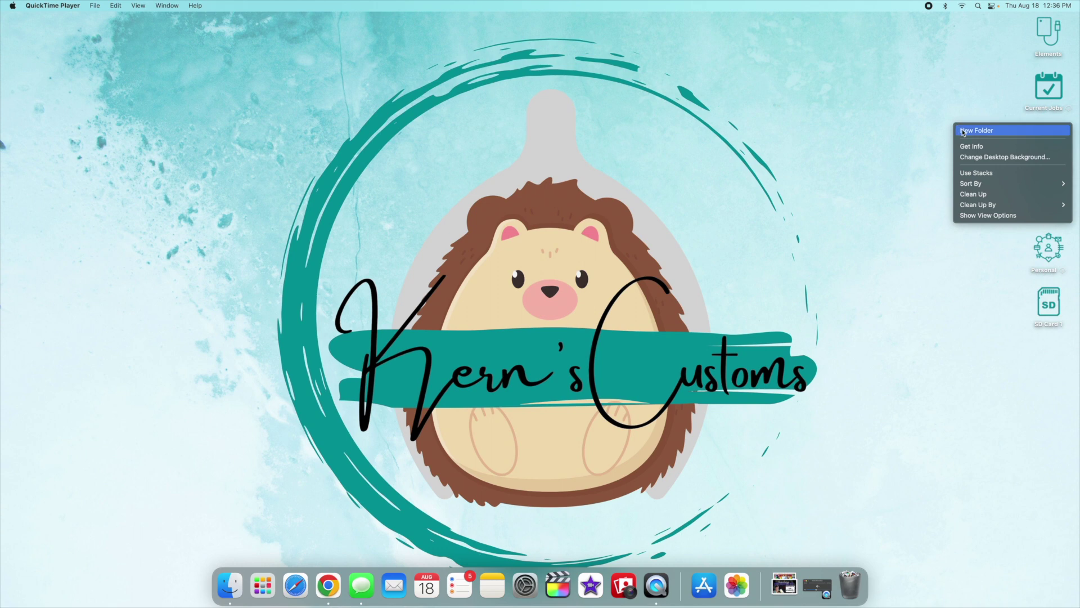
{"action": "left_click", "coordinate": [962, 131]}
{"action": "left_click", "coordinate": [966, 210]}
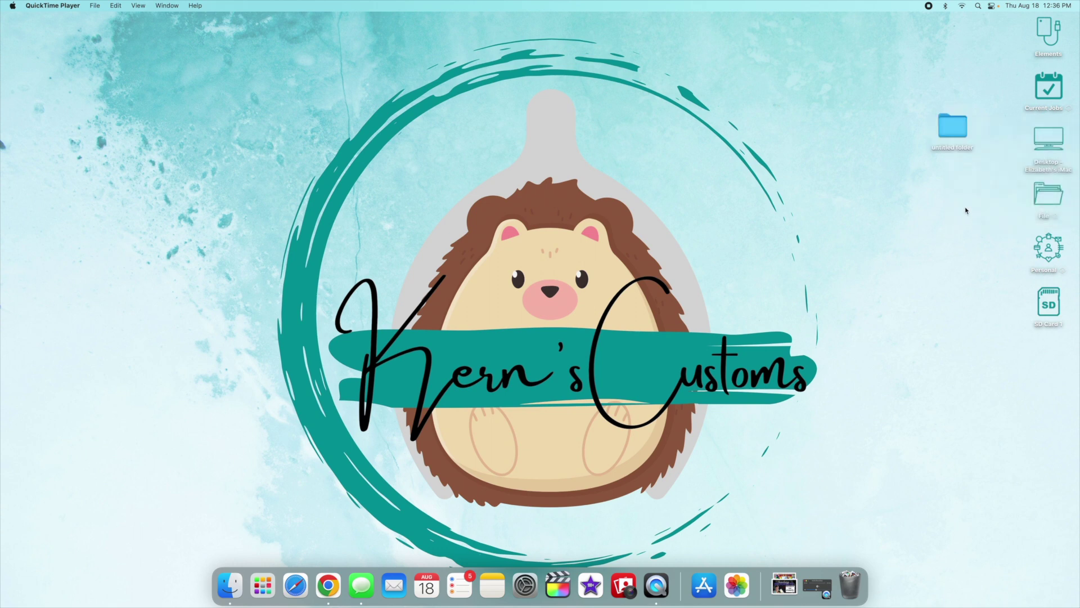
{"action": "left_click_drag", "start_coordinate": [939, 135], "coordinate": [985, 43]}
{"action": "right_click", "coordinate": [984, 42]}
{"action": "left_click", "coordinate": [899, 184]}
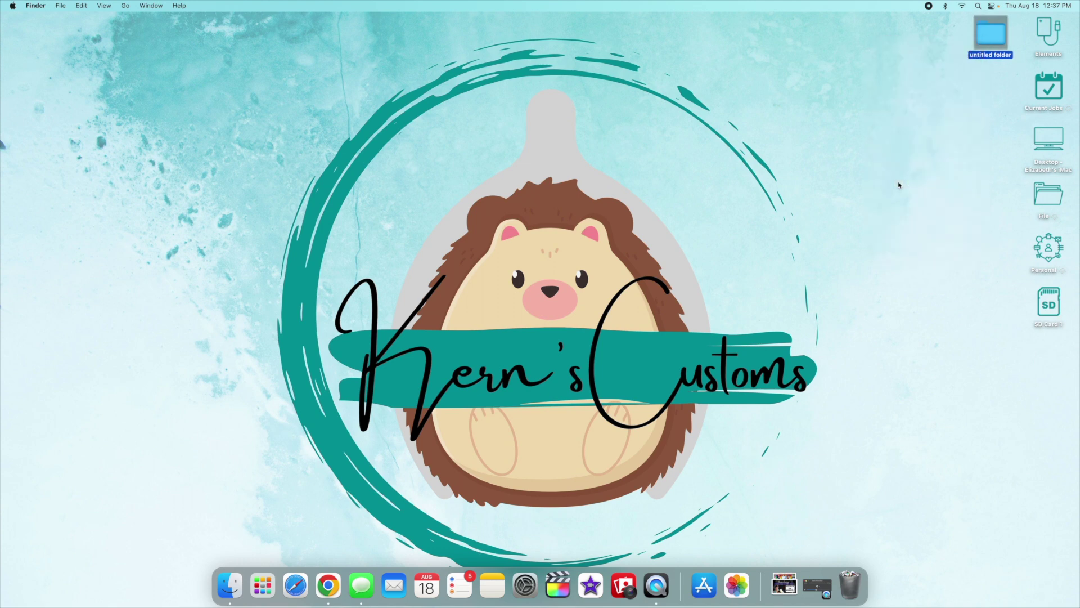
{"action": "left_click", "coordinate": [987, 130]}
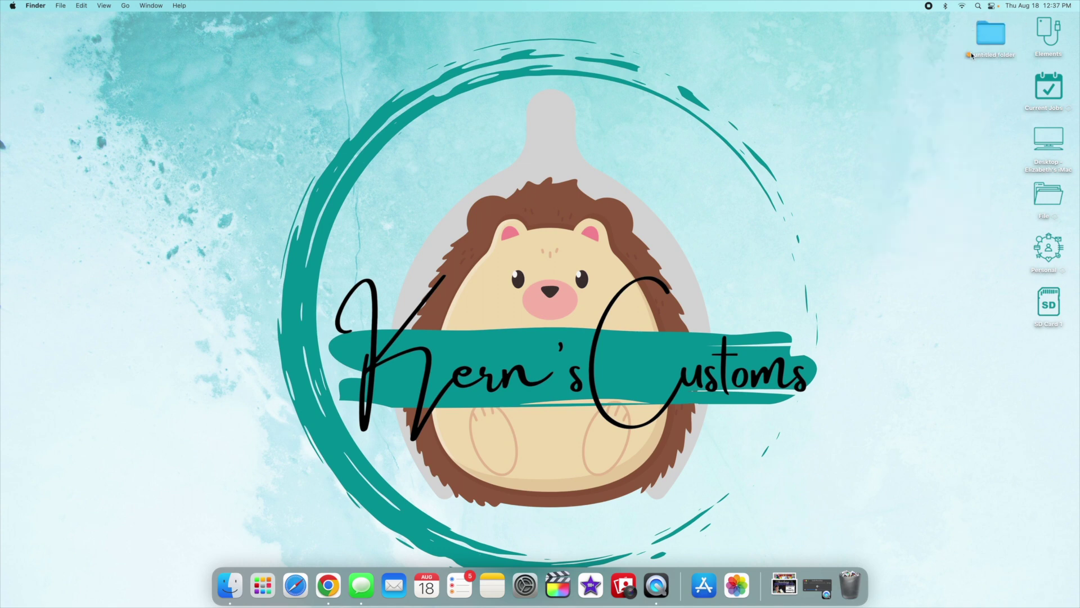
Step: Create a second folder, untitled folder 2, below the first and tag it green
{"action": "right_click", "coordinate": [975, 84]}
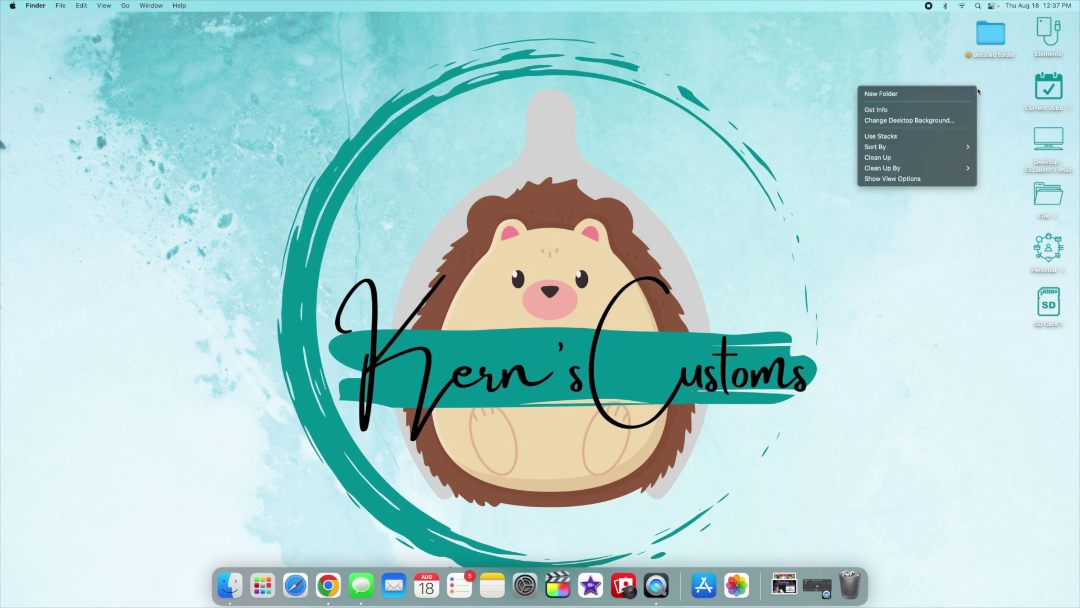
{"action": "left_click", "coordinate": [936, 95]}
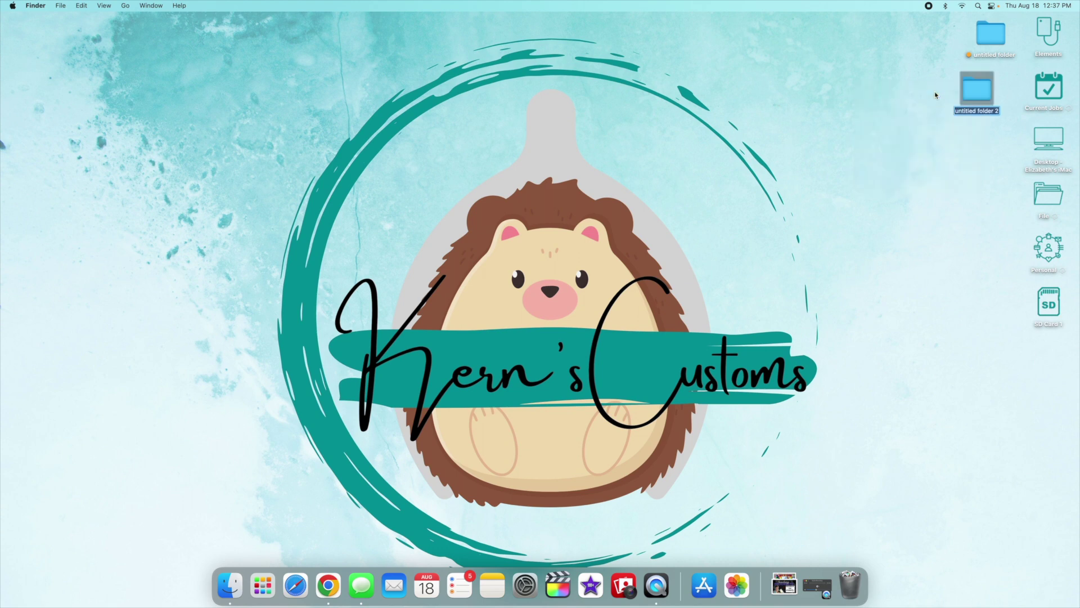
{"action": "left_click_drag", "start_coordinate": [981, 98], "coordinate": [996, 94]}
{"action": "right_click", "coordinate": [995, 92]}
{"action": "left_click", "coordinate": [929, 235]}
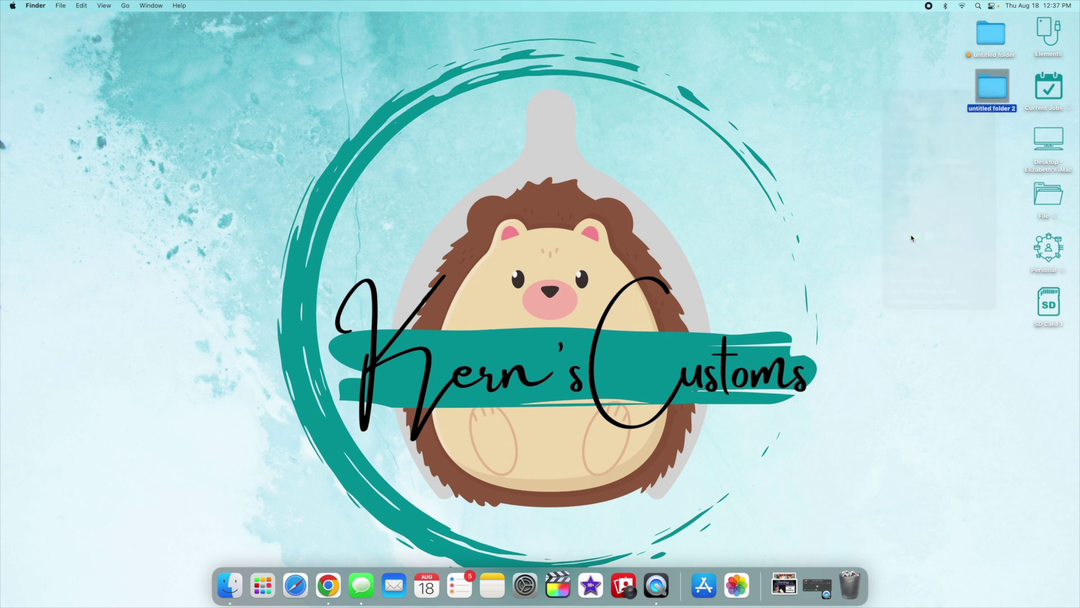
{"action": "left_click", "coordinate": [811, 227]}
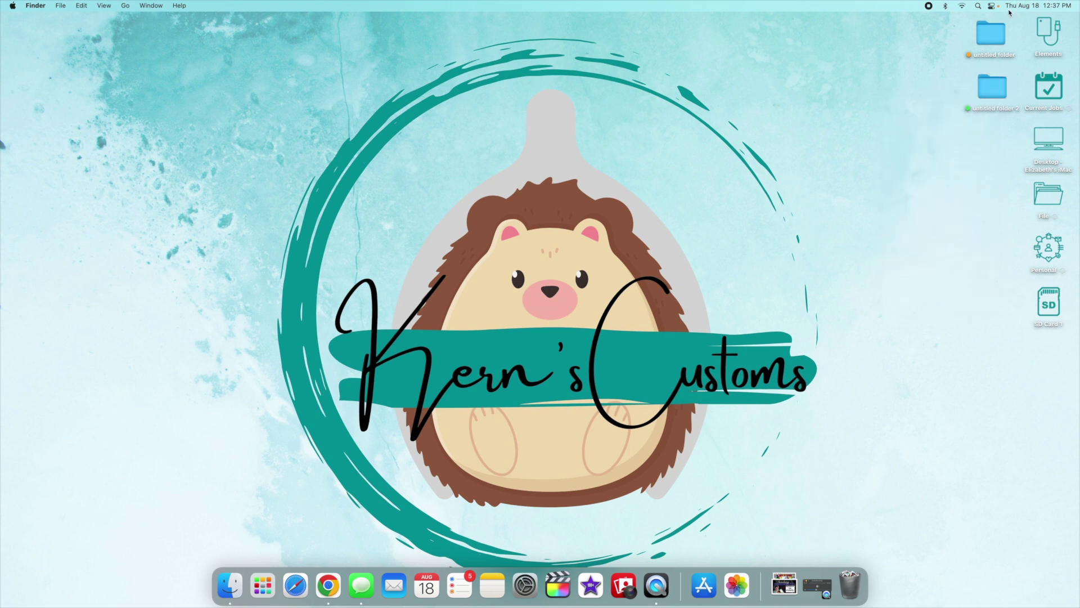
Step: Select both new folders together, then open and close the untitled folder window
{"action": "left_click", "coordinate": [947, 7]}
{"action": "left_click", "coordinate": [993, 158]}
{"action": "left_click_drag", "start_coordinate": [993, 158], "coordinate": [980, 44]}
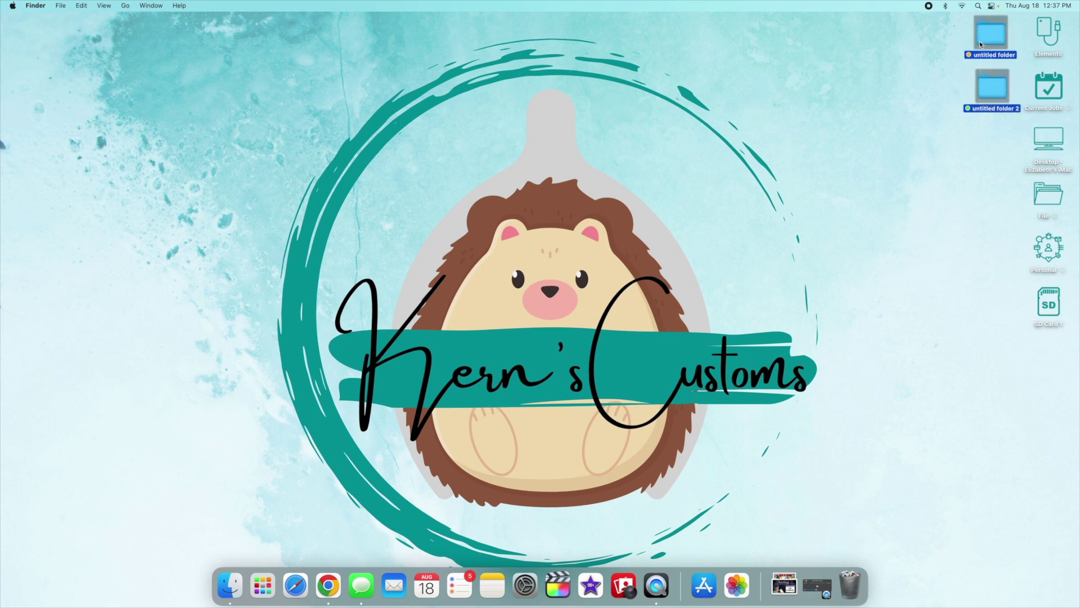
{"action": "right_click", "coordinate": [980, 43]}
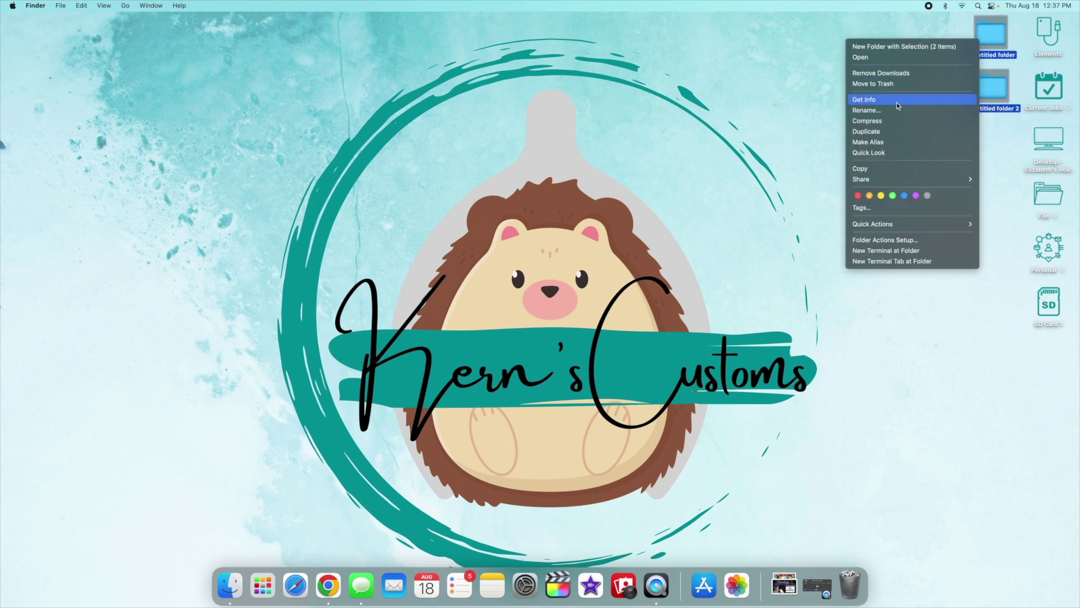
{"action": "left_click", "coordinate": [989, 333]}
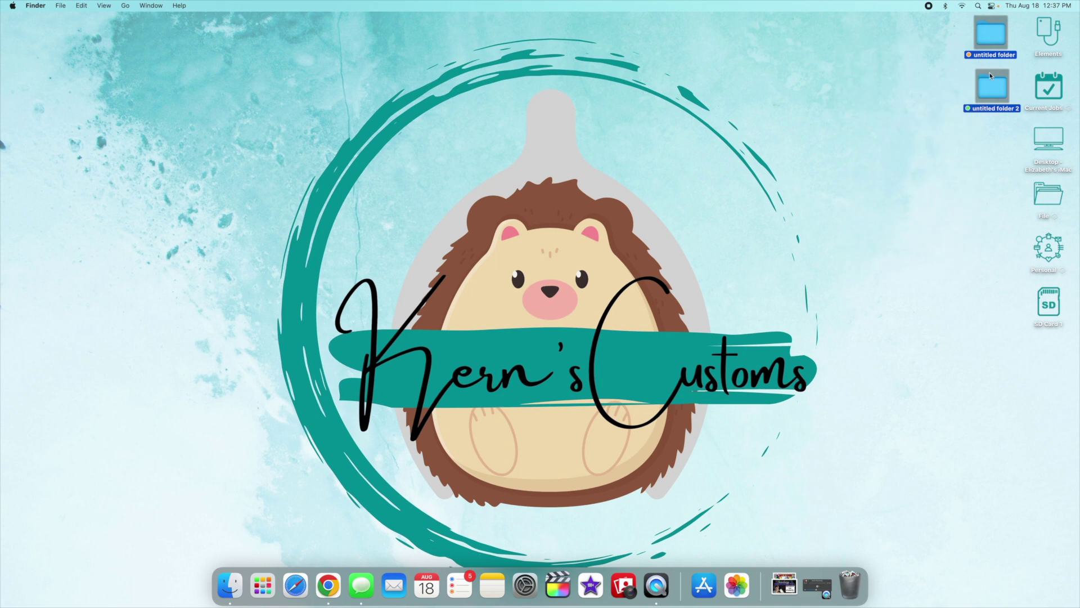
{"action": "left_click", "coordinate": [908, 95]}
{"action": "double_click", "coordinate": [993, 56]}
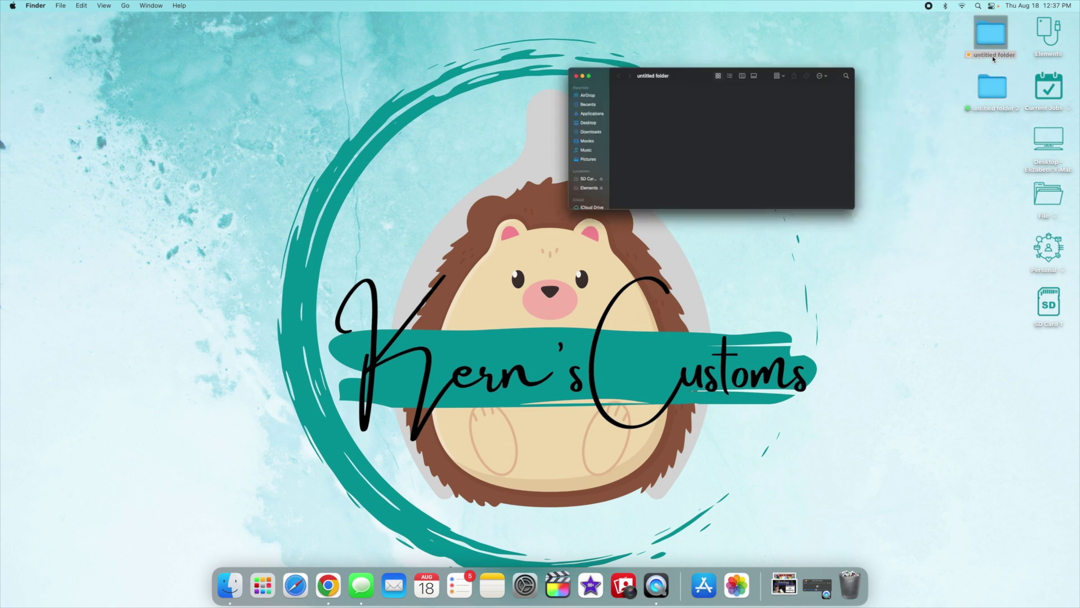
{"action": "left_click", "coordinate": [331, 110]}
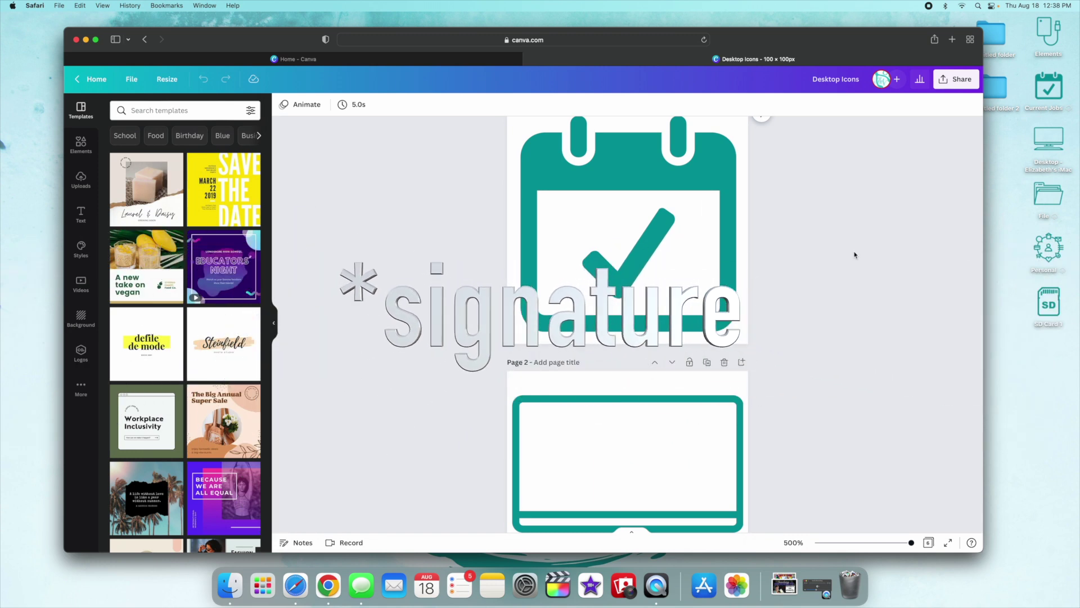
Step: Scroll through the Desktop Icons design's pages to review the calendar, monitor and other icons
{"action": "scroll", "coordinate": [806, 299], "scroll_direction": "up", "scroll_amount": 1}
{"action": "scroll", "coordinate": [805, 299], "scroll_direction": "down", "scroll_amount": 4}
{"action": "scroll", "coordinate": [806, 298], "scroll_direction": "down", "scroll_amount": 20}
{"action": "scroll", "coordinate": [806, 299], "scroll_direction": "up", "scroll_amount": 14}
{"action": "scroll", "coordinate": [807, 299], "scroll_direction": "down", "scroll_amount": 10}
{"action": "scroll", "coordinate": [806, 299], "scroll_direction": "down", "scroll_amount": 3}
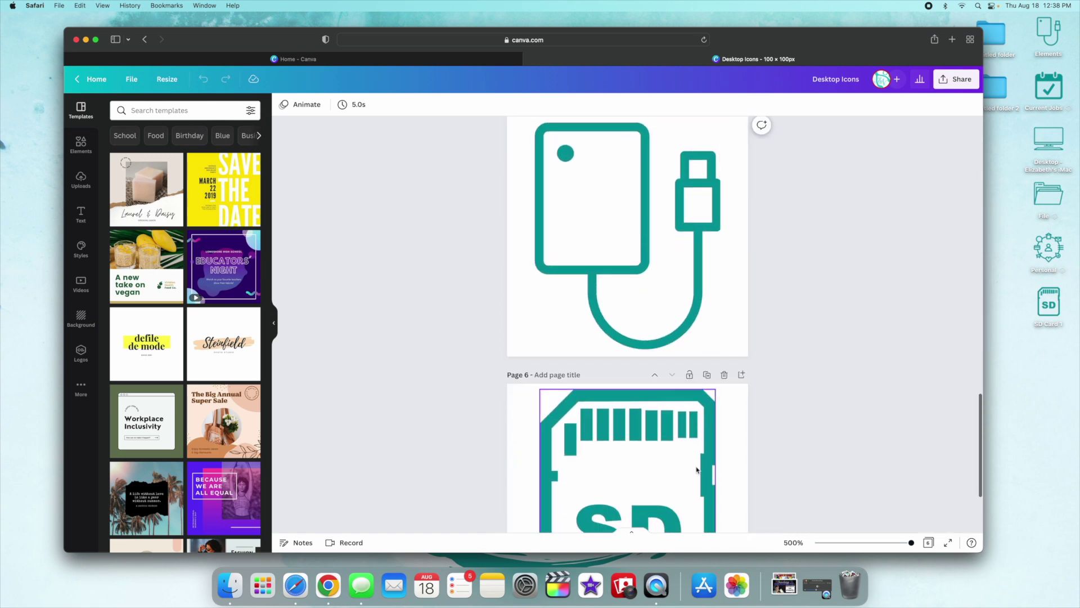
{"action": "scroll", "coordinate": [899, 398], "scroll_direction": "down", "scroll_amount": 4}
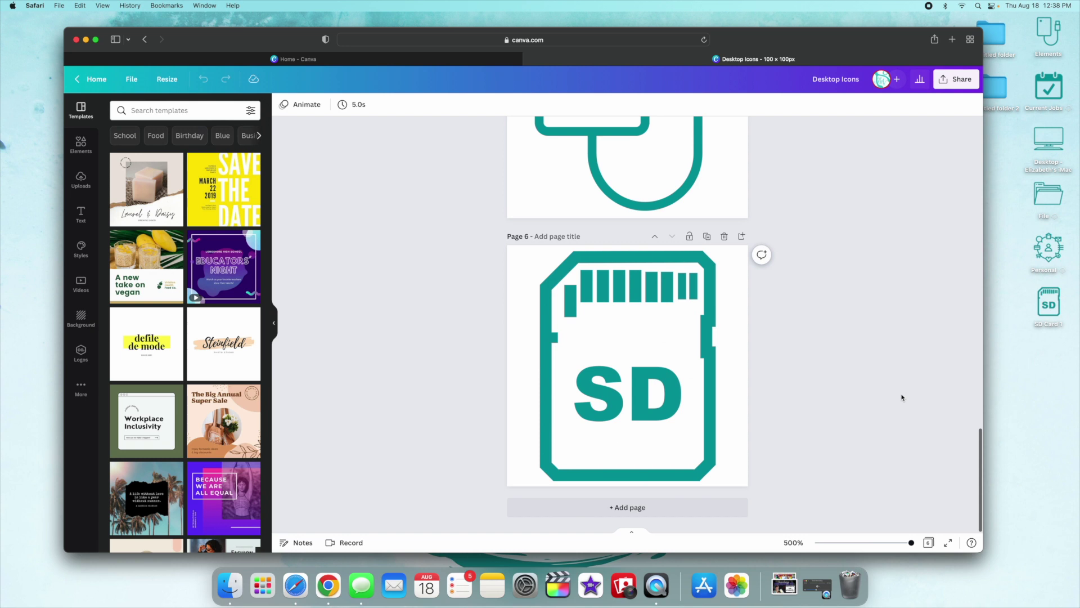
{"action": "scroll", "coordinate": [838, 371], "scroll_direction": "up", "scroll_amount": 20}
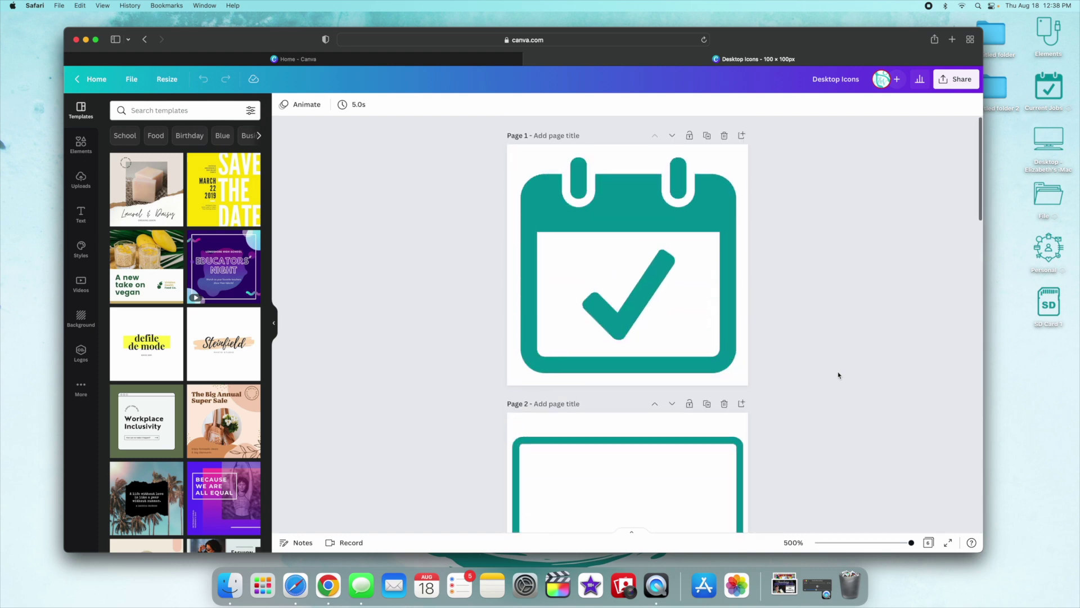
{"action": "scroll", "coordinate": [838, 374], "scroll_direction": "down", "scroll_amount": 15}
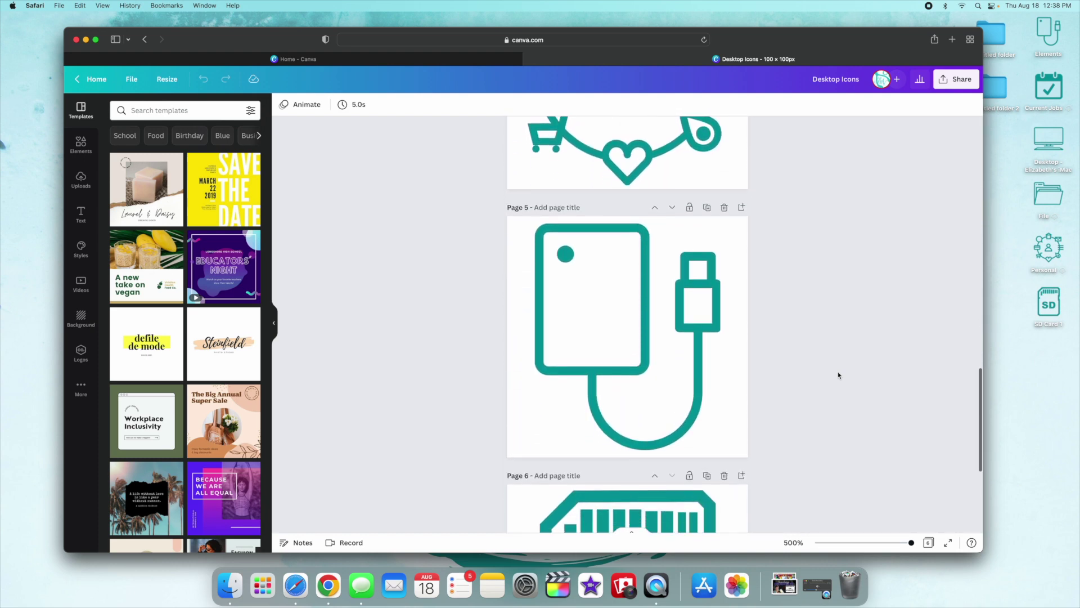
{"action": "scroll", "coordinate": [838, 371], "scroll_direction": "down", "scroll_amount": 5}
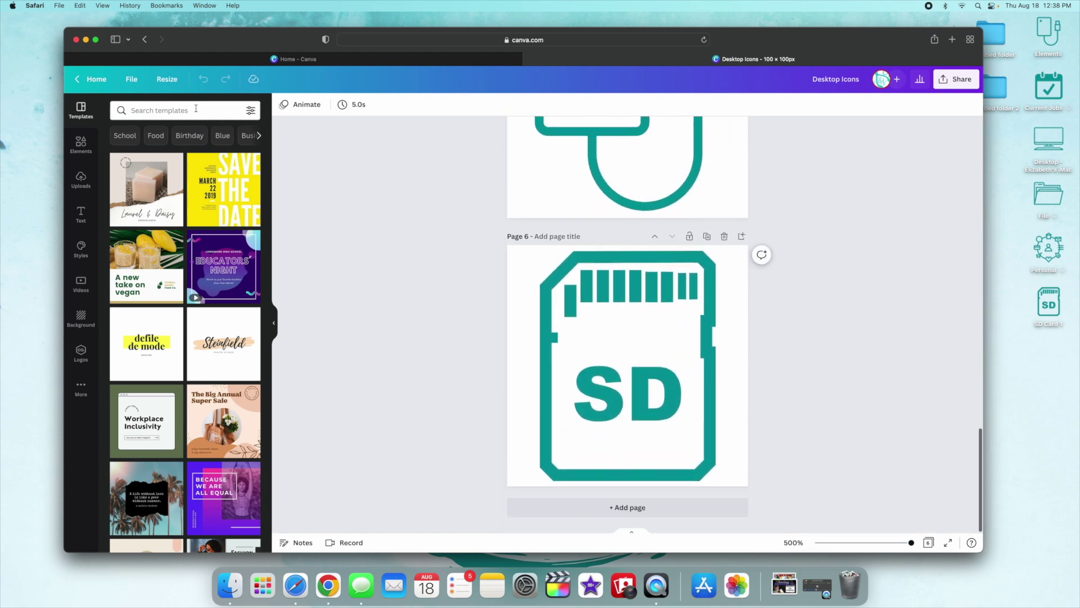
Step: Check the design's Resize options, then go back to the Canva home page
{"action": "left_click", "coordinate": [167, 80]}
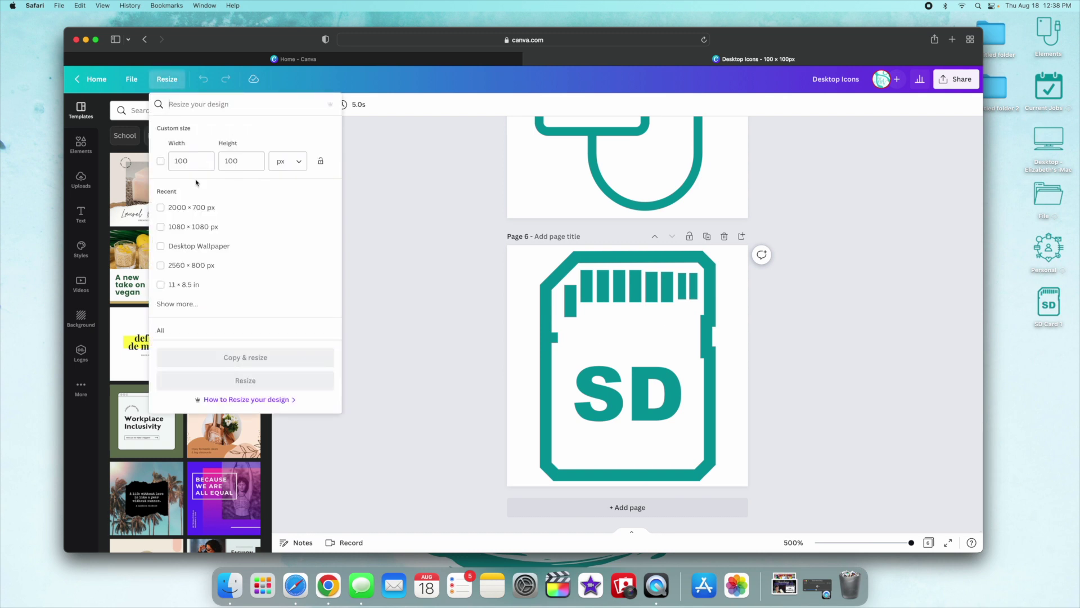
{"action": "left_click", "coordinate": [913, 186]}
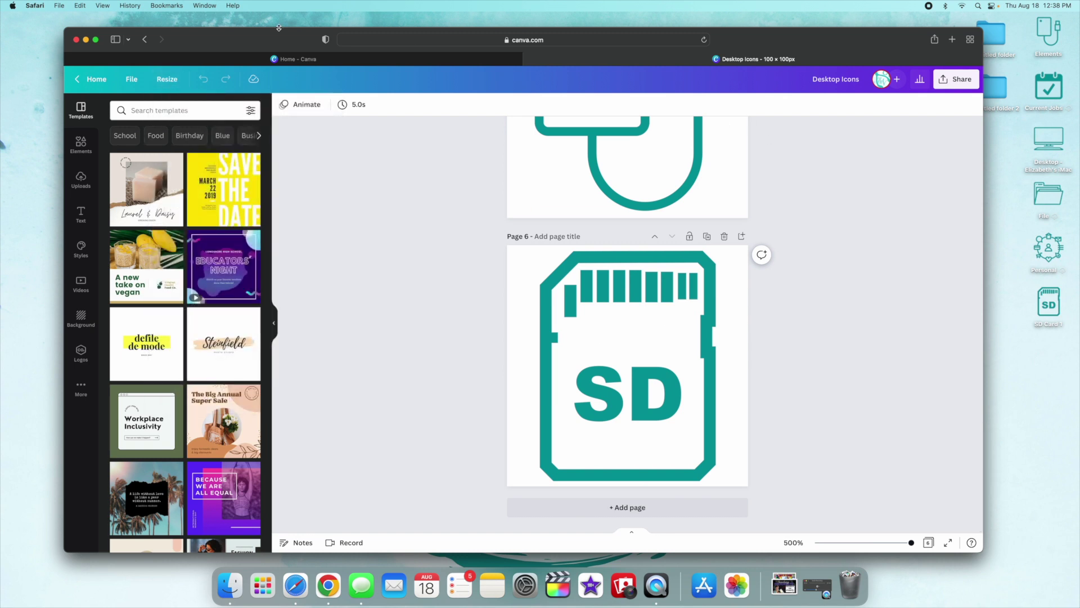
{"action": "left_click", "coordinate": [97, 89]}
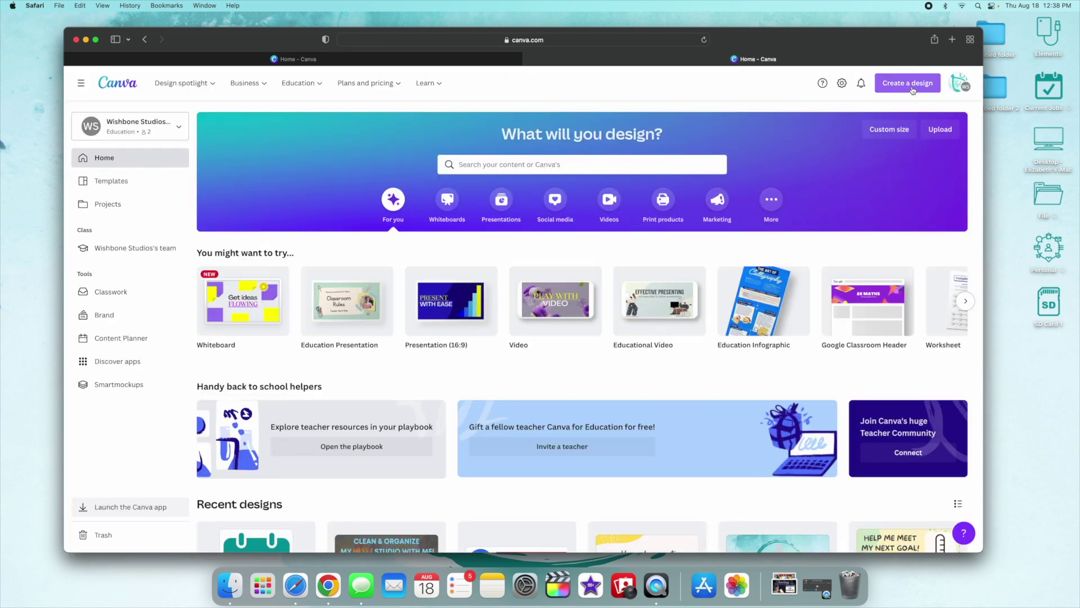
Step: Create a custom-size blank design of 100 × 100 px
{"action": "left_click", "coordinate": [911, 88]}
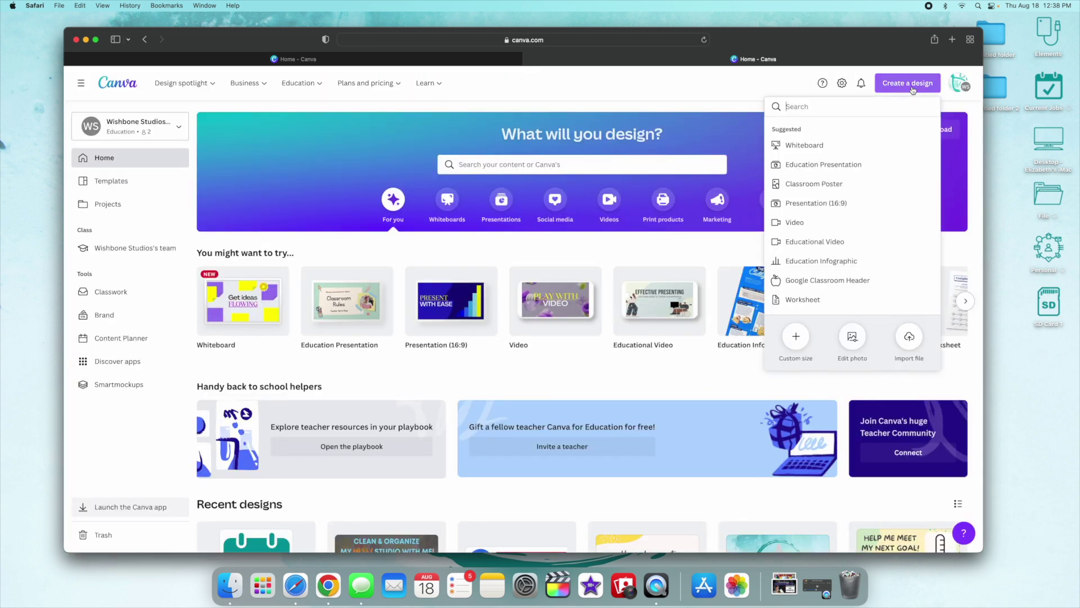
{"action": "left_click", "coordinate": [795, 336]}
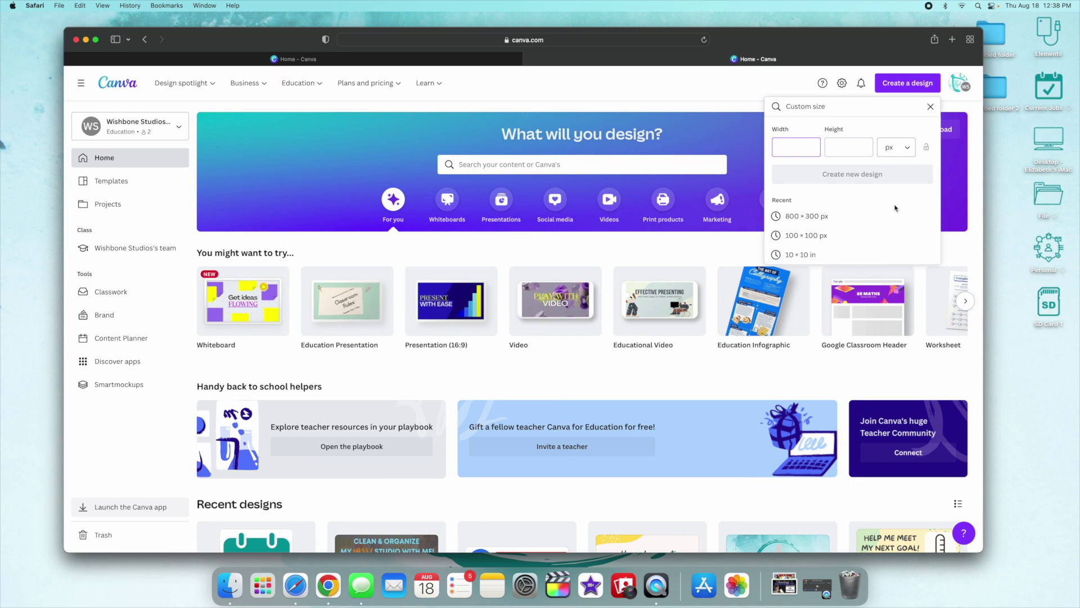
{"action": "type", "text": "100"}
{"action": "key", "text": "Tab"}
{"action": "type", "text": "100"}
{"action": "key", "text": "Return"}
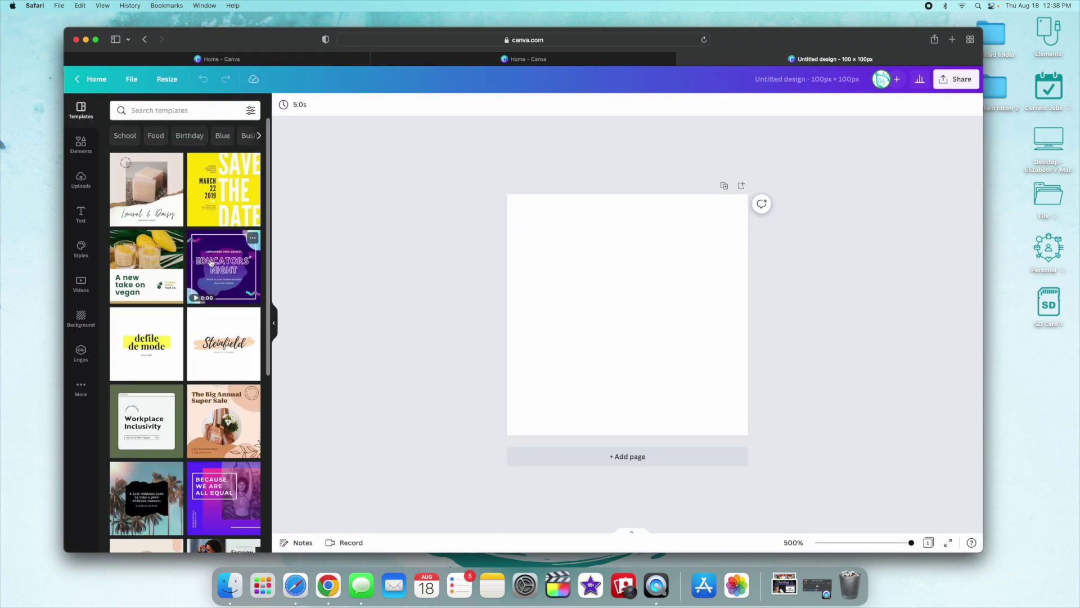
Step: Find the hedgehog logo by scrolling through the uploaded images
{"action": "left_click", "coordinate": [82, 144]}
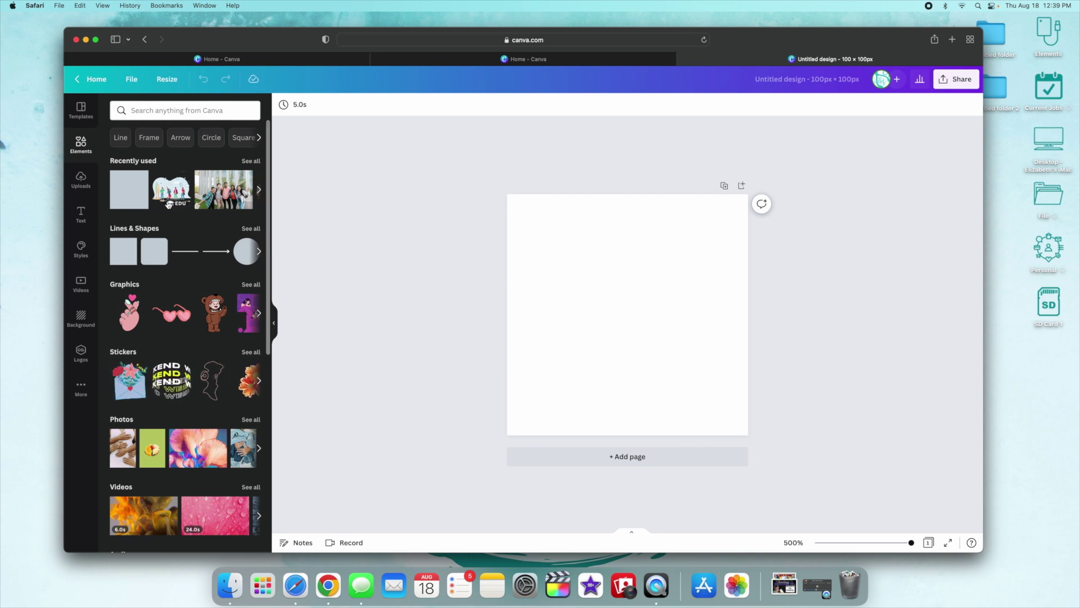
{"action": "left_click", "coordinate": [81, 179]}
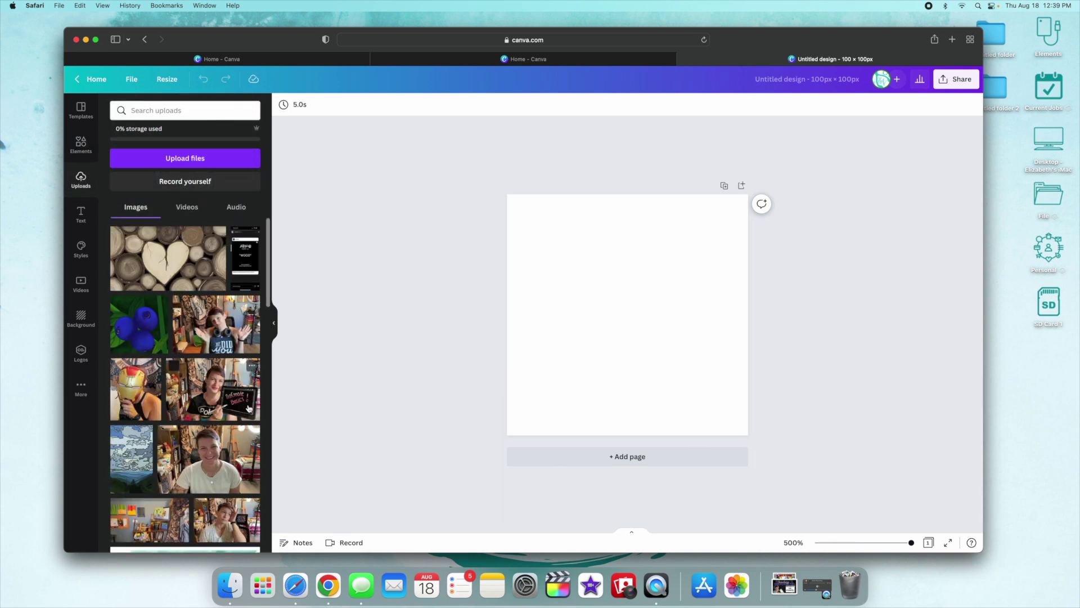
{"action": "scroll", "coordinate": [179, 302], "scroll_direction": "down", "scroll_amount": 15}
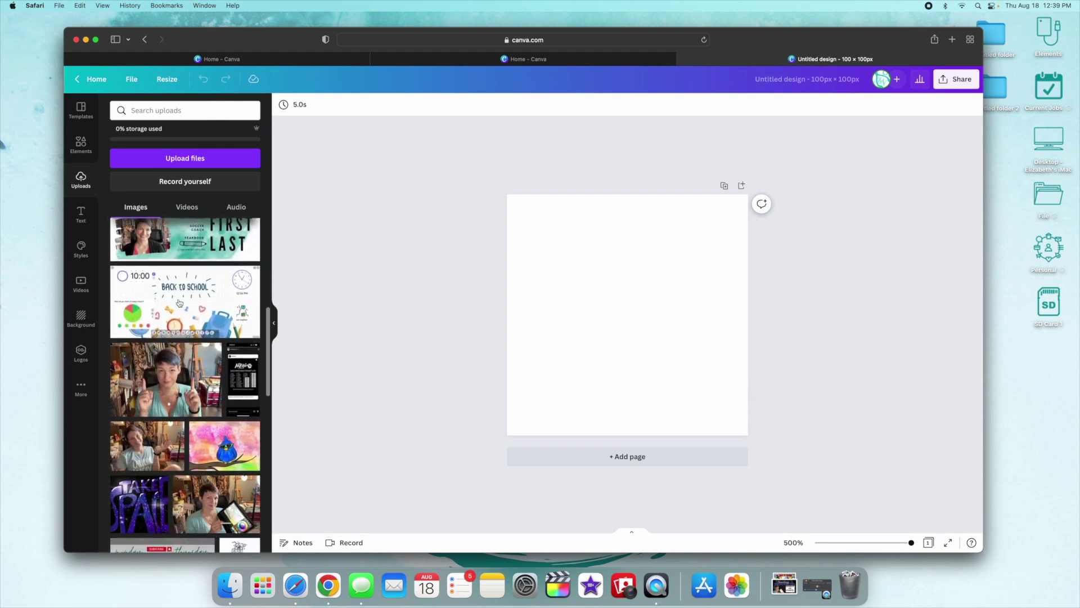
{"action": "scroll", "coordinate": [179, 302], "scroll_direction": "down", "scroll_amount": 15}
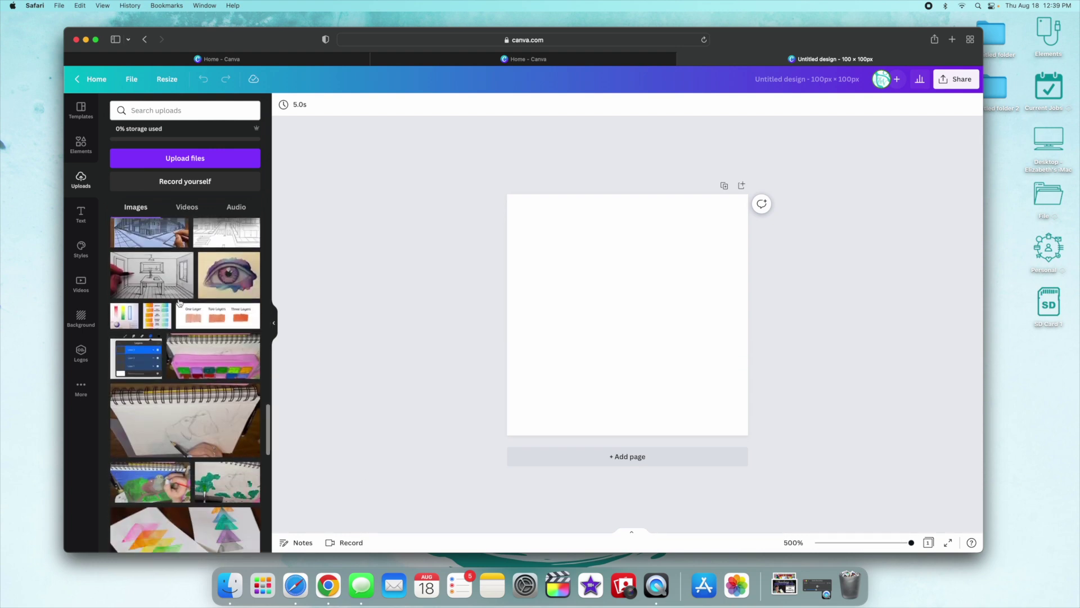
{"action": "scroll", "coordinate": [178, 302], "scroll_direction": "down", "scroll_amount": 15}
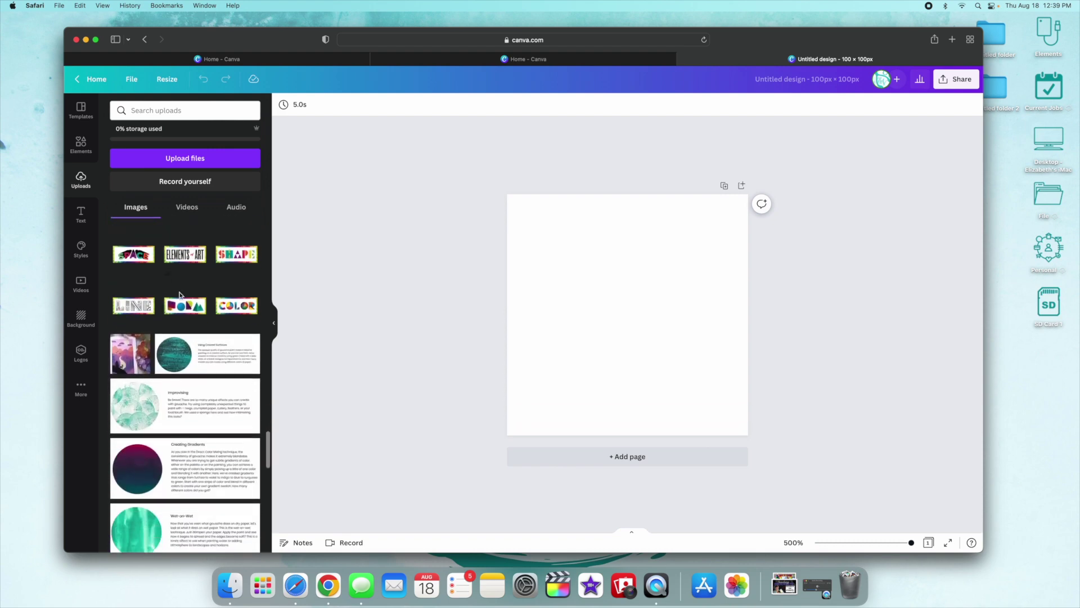
{"action": "scroll", "coordinate": [180, 296], "scroll_direction": "down", "scroll_amount": 15}
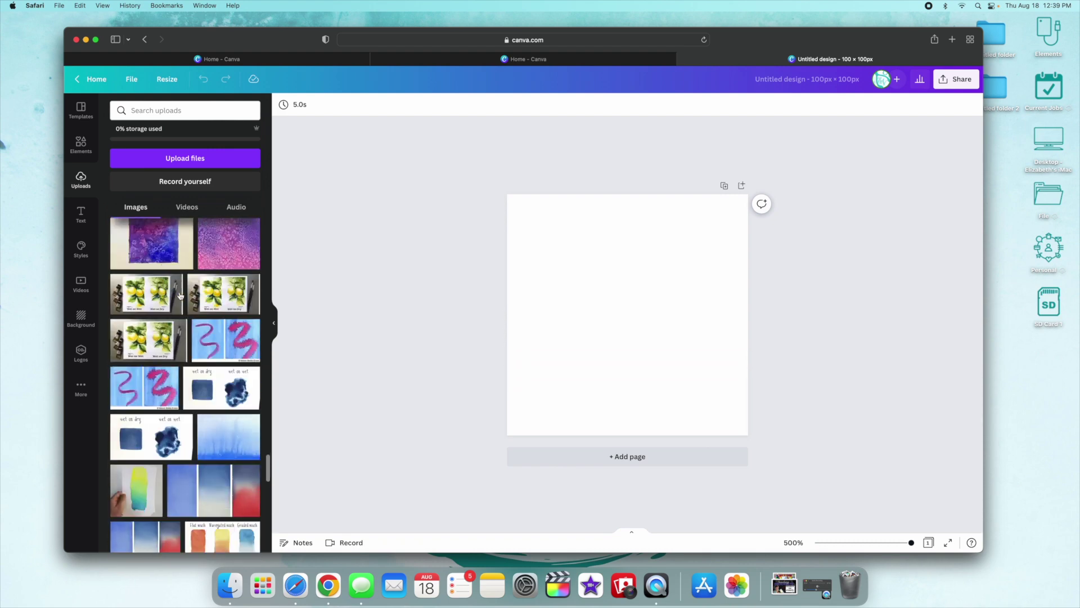
{"action": "scroll", "coordinate": [180, 296], "scroll_direction": "down", "scroll_amount": 15}
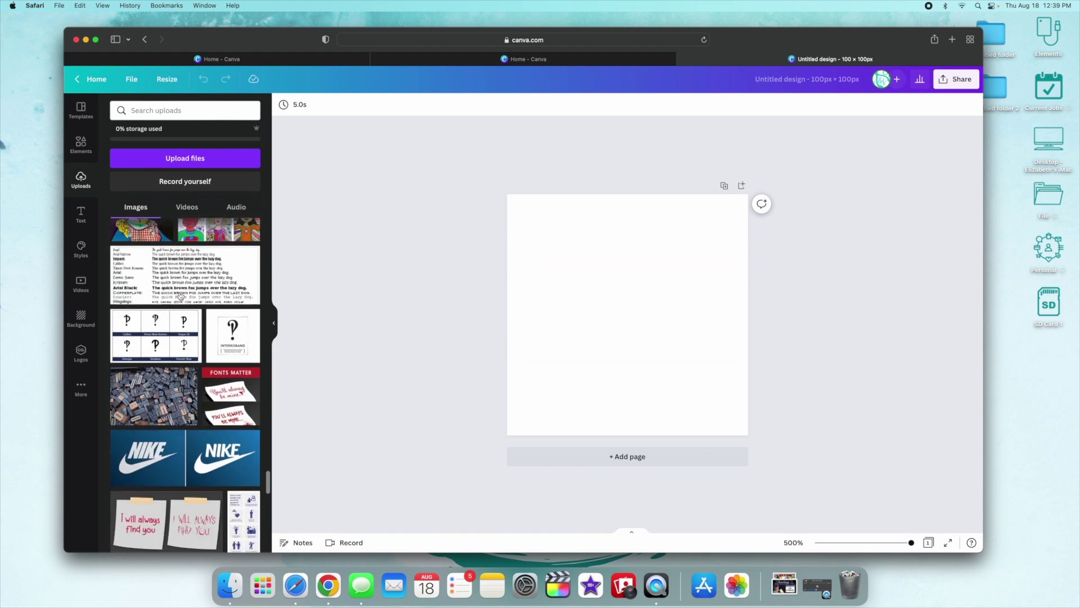
{"action": "scroll", "coordinate": [180, 295], "scroll_direction": "down", "scroll_amount": 15}
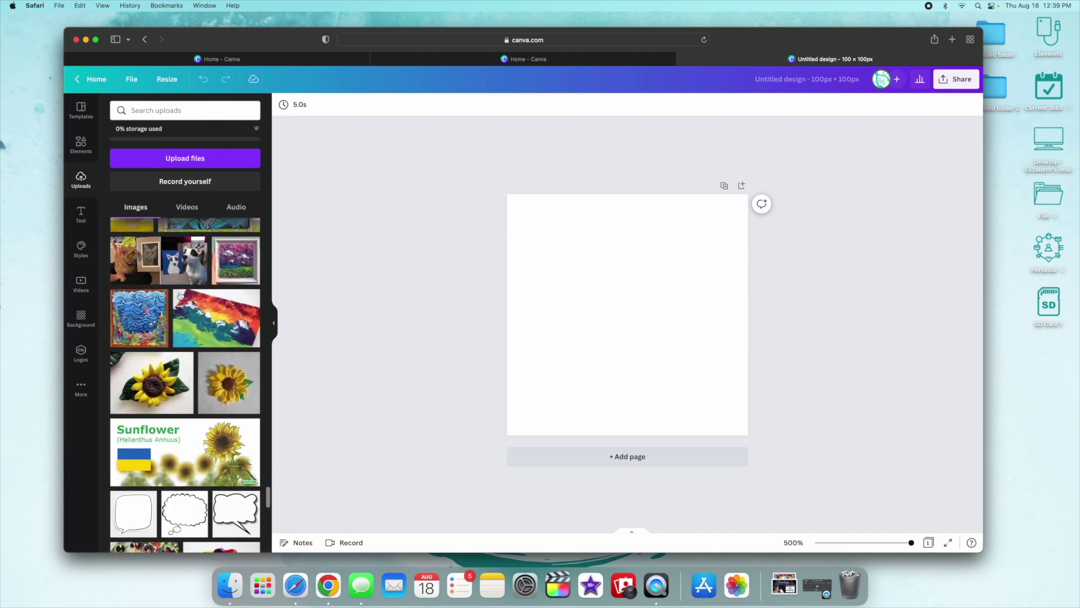
{"action": "scroll", "coordinate": [180, 295], "scroll_direction": "down", "scroll_amount": 15}
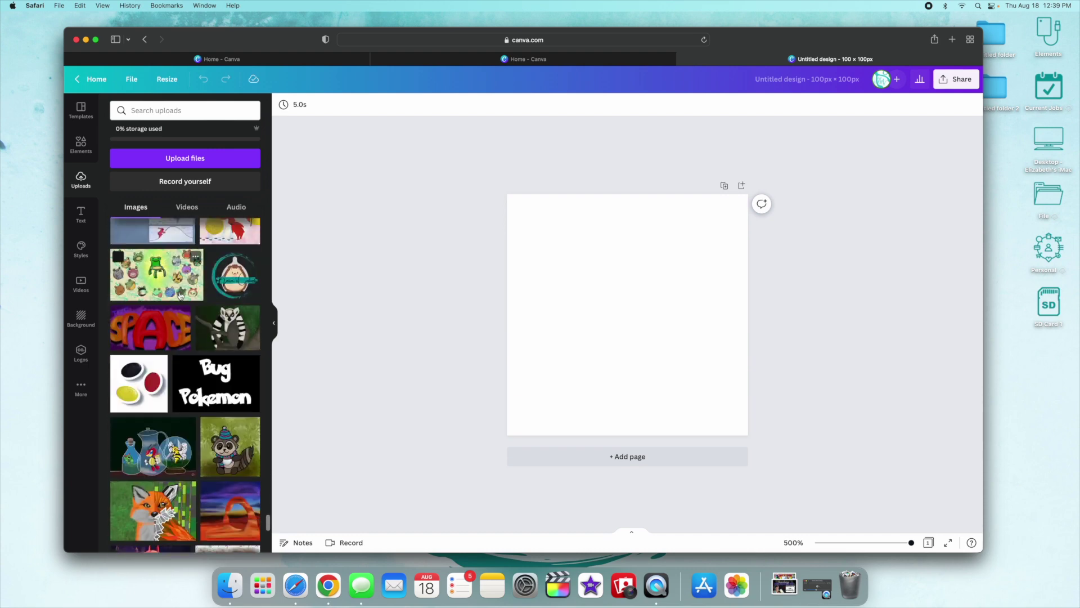
Step: Place the hedgehog logo so it fills page 1, and add a blank second page
{"action": "left_click", "coordinate": [230, 288]}
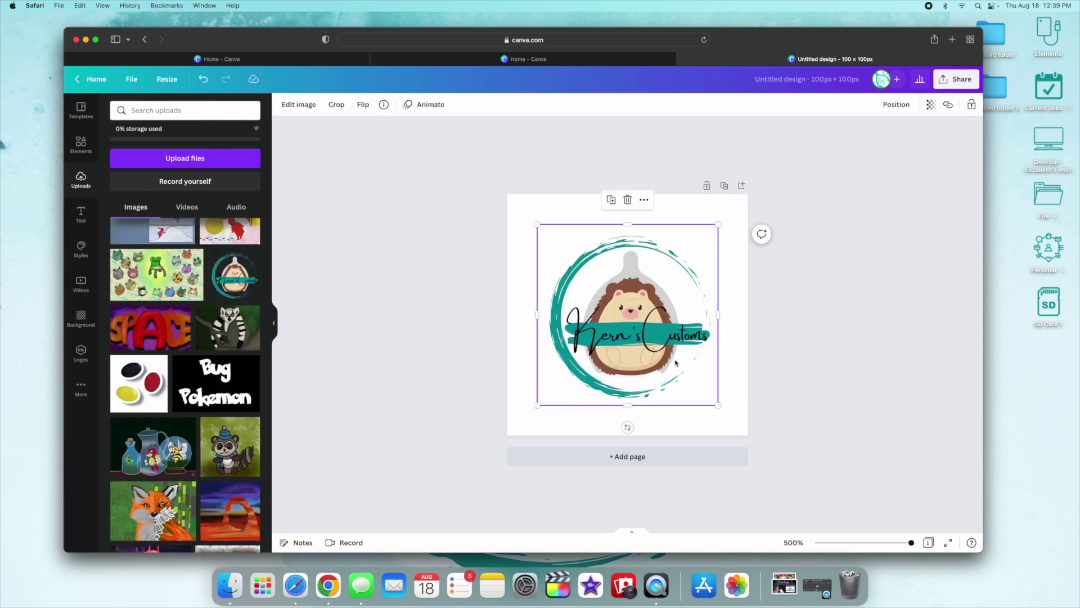
{"action": "left_click_drag", "start_coordinate": [647, 342], "coordinate": [617, 311]}
{"action": "left_click_drag", "start_coordinate": [688, 376], "coordinate": [744, 440]}
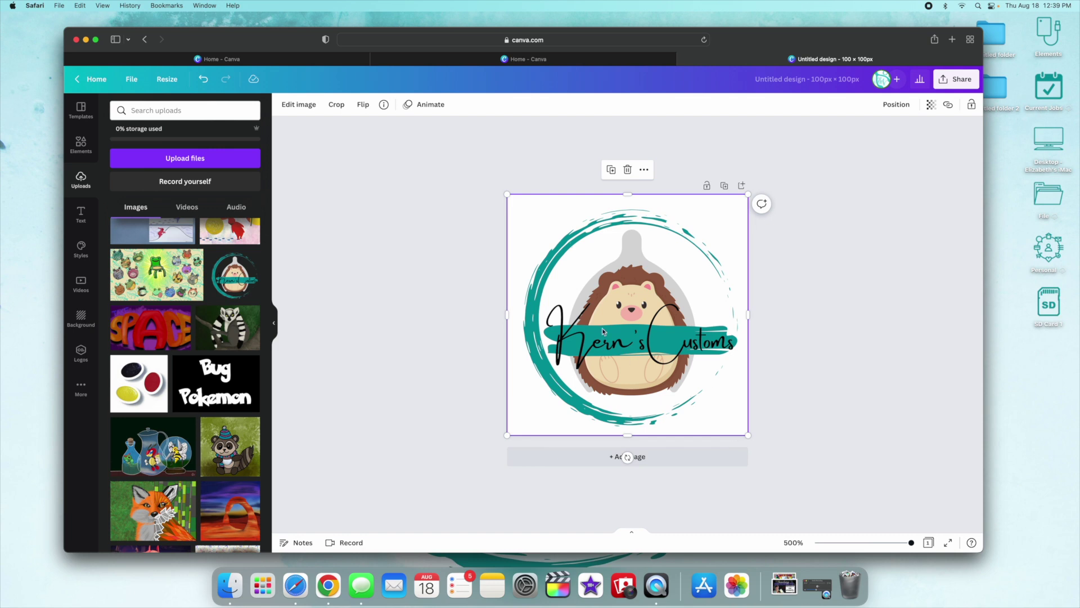
{"action": "left_click", "coordinate": [677, 459]}
{"action": "left_click", "coordinate": [82, 143]}
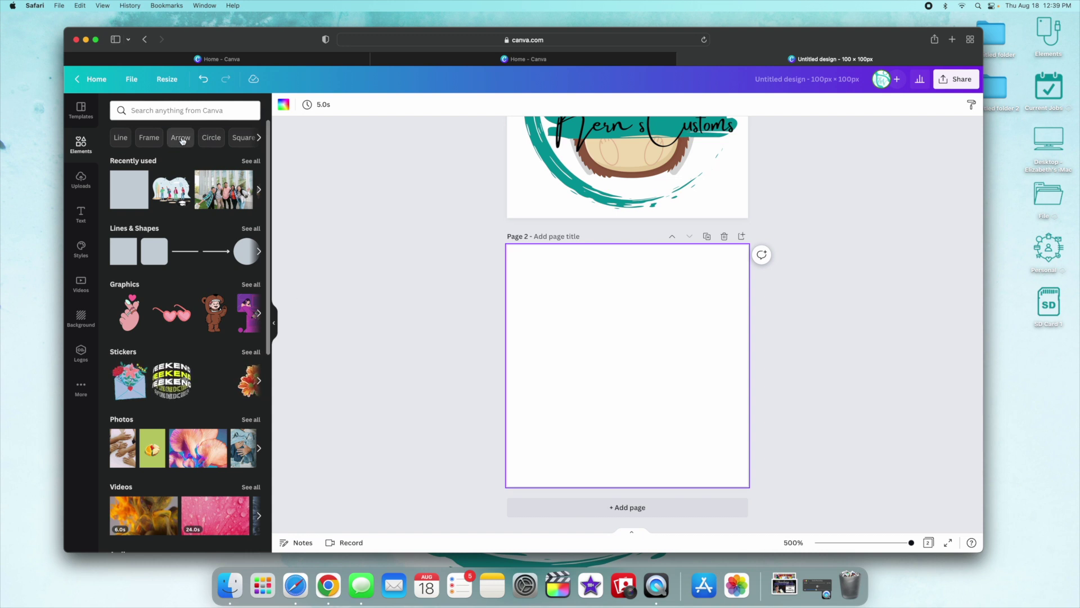
Step: Search Elements for 'to do' and add four candidate to-do graphics to page 2
{"action": "left_click", "coordinate": [201, 110]}
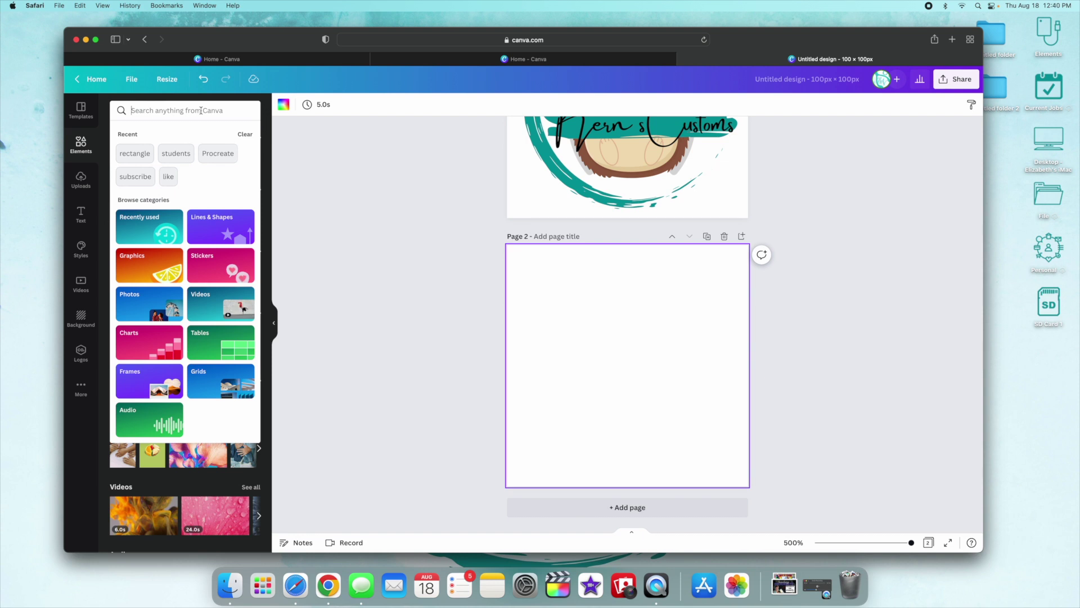
{"action": "type", "text": "to do"}
{"action": "key", "text": "Return"}
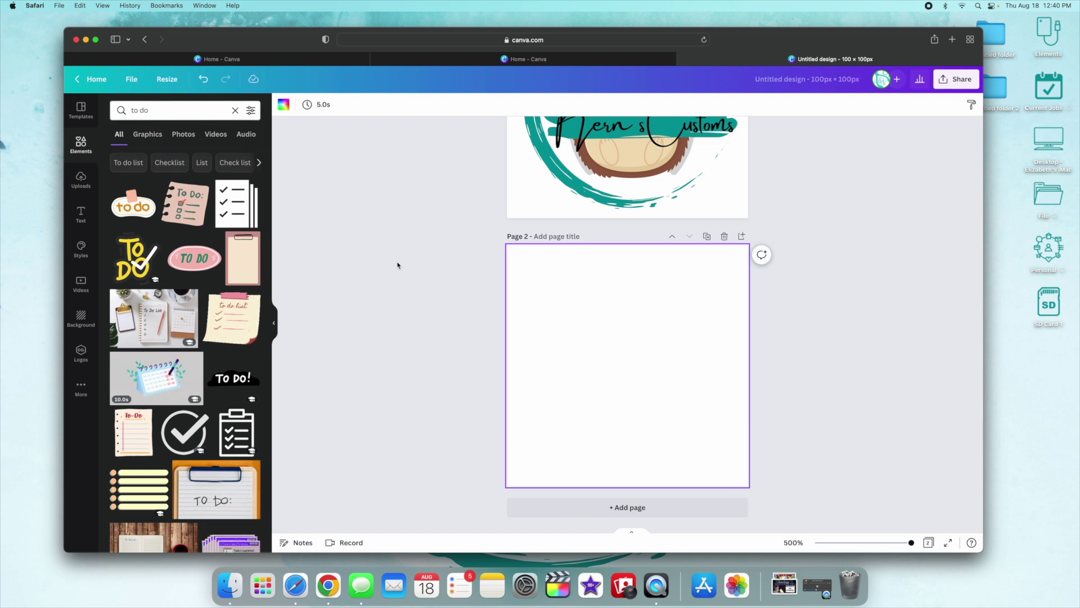
{"action": "left_click", "coordinate": [133, 205]}
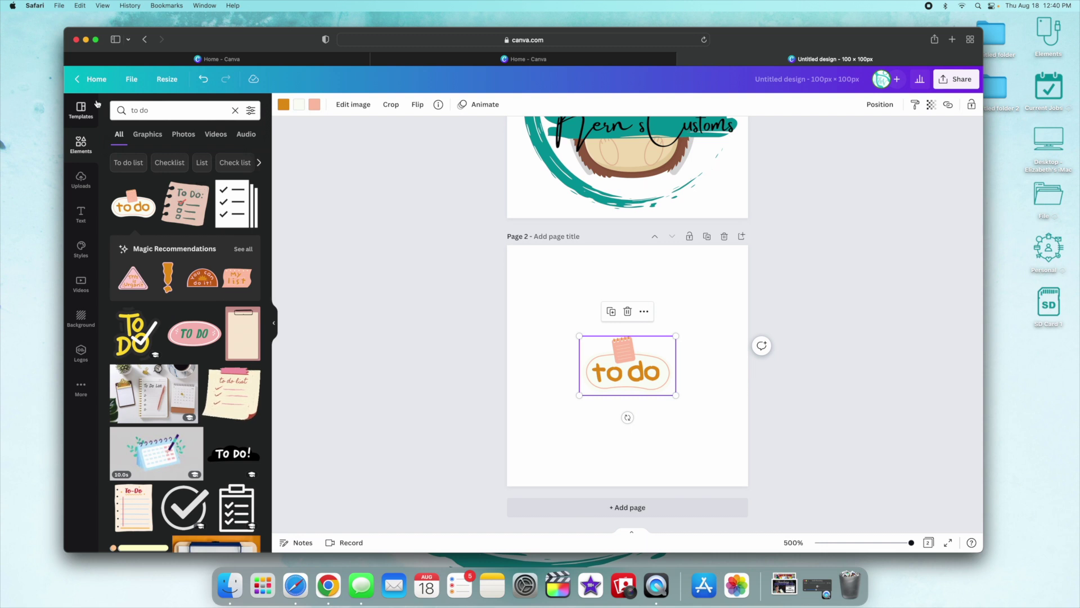
{"action": "left_click", "coordinate": [154, 140]}
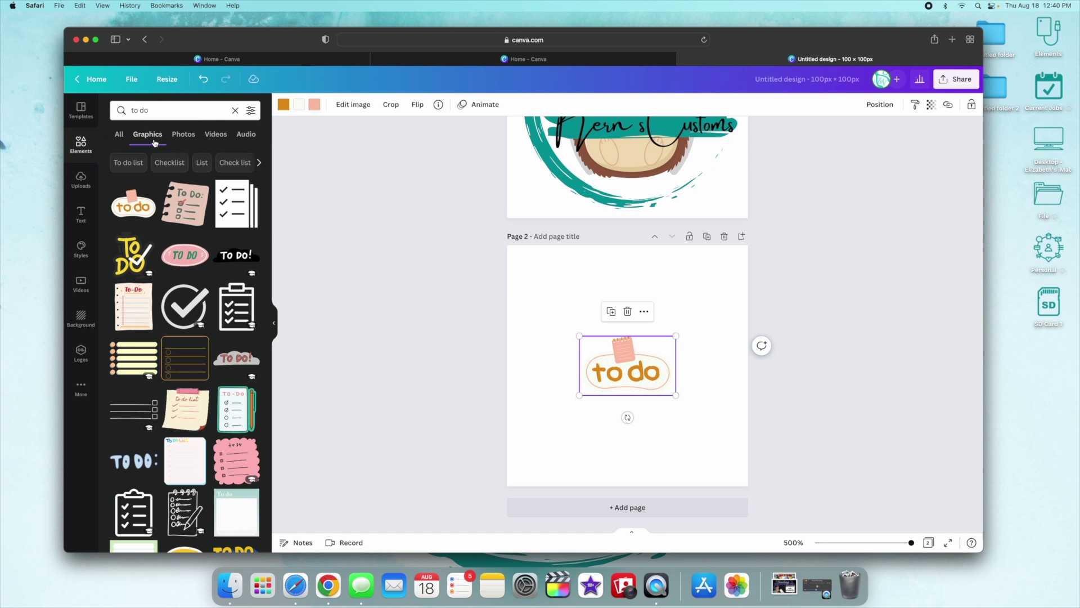
{"action": "left_click", "coordinate": [170, 312]}
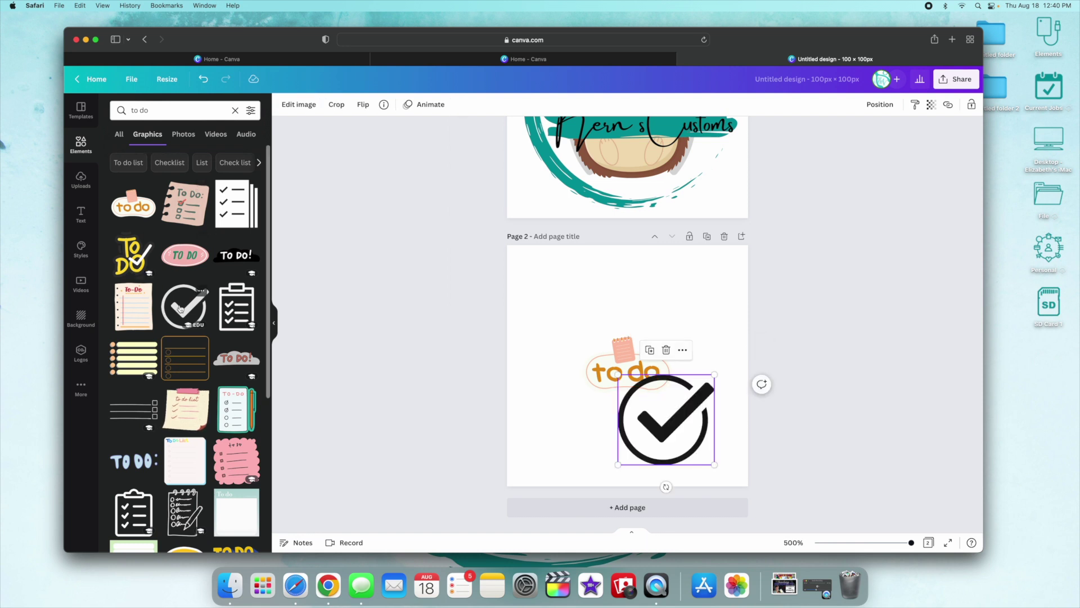
{"action": "left_click", "coordinate": [235, 314]}
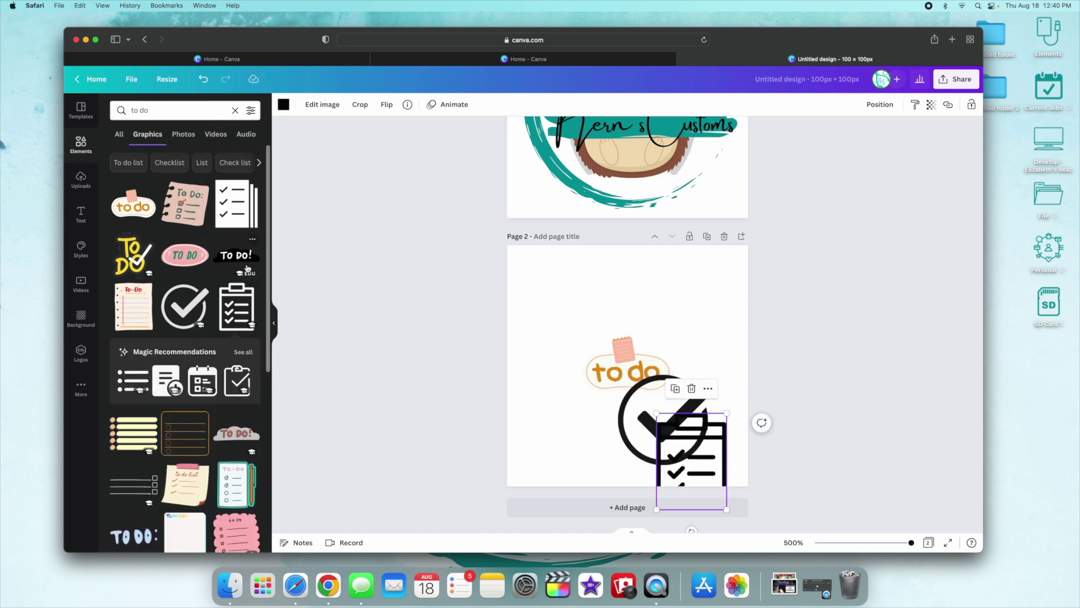
{"action": "left_click", "coordinate": [226, 256]}
Step: Delete the to-do sticker, circled checkmark, clipboard checklist and To Do! graphics
{"action": "left_click", "coordinate": [619, 371]}
{"action": "key", "text": "Delete"}
{"action": "left_click", "coordinate": [644, 382]}
{"action": "key", "text": "Delete"}
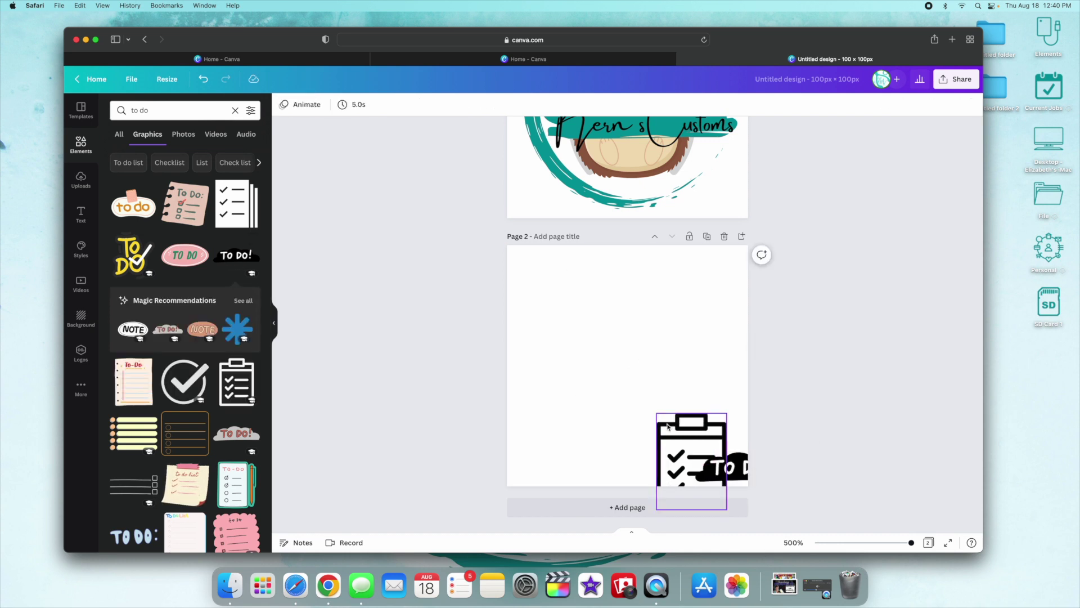
{"action": "left_click", "coordinate": [692, 439]}
{"action": "key", "text": "Delete"}
{"action": "left_click", "coordinate": [716, 474]}
{"action": "left_click_drag", "start_coordinate": [716, 474], "coordinate": [537, 302]}
{"action": "key", "text": "Delete"}
Step: Add the tick-and-lines checklist graphic and enlarge it across most of page 2
{"action": "scroll", "coordinate": [146, 280], "scroll_direction": "down", "scroll_amount": 10}
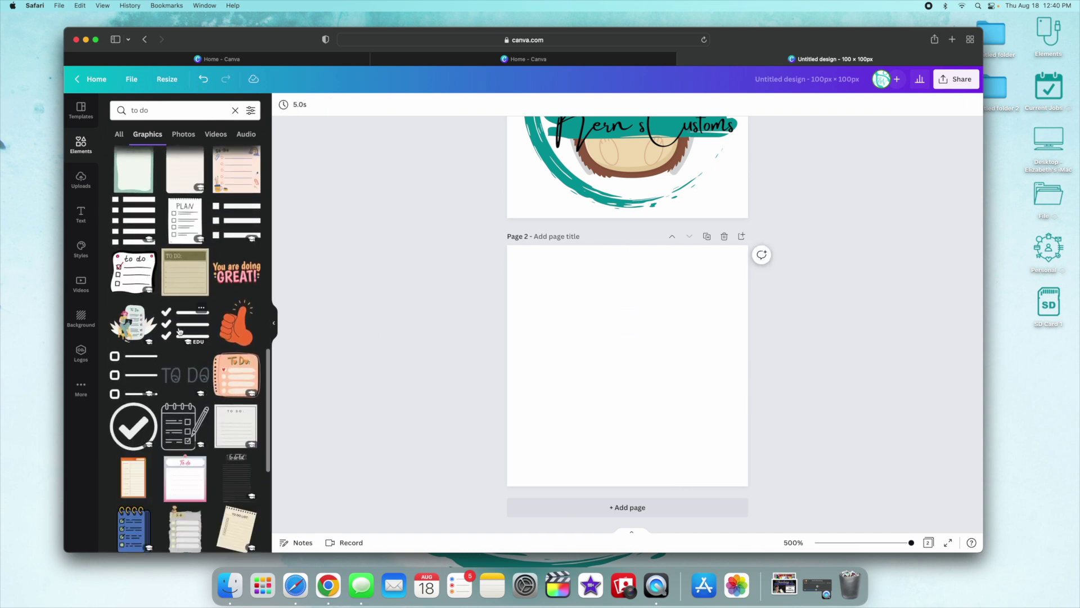
{"action": "left_click", "coordinate": [185, 323]}
{"action": "left_click_drag", "start_coordinate": [628, 366], "coordinate": [564, 291]}
{"action": "left_click_drag", "start_coordinate": [611, 321], "coordinate": [704, 463]}
{"action": "left_click_drag", "start_coordinate": [647, 340], "coordinate": [644, 369]}
Step: Recolour the page 2 checklist graphic from black to the violet default colour
{"action": "left_click", "coordinate": [823, 367]}
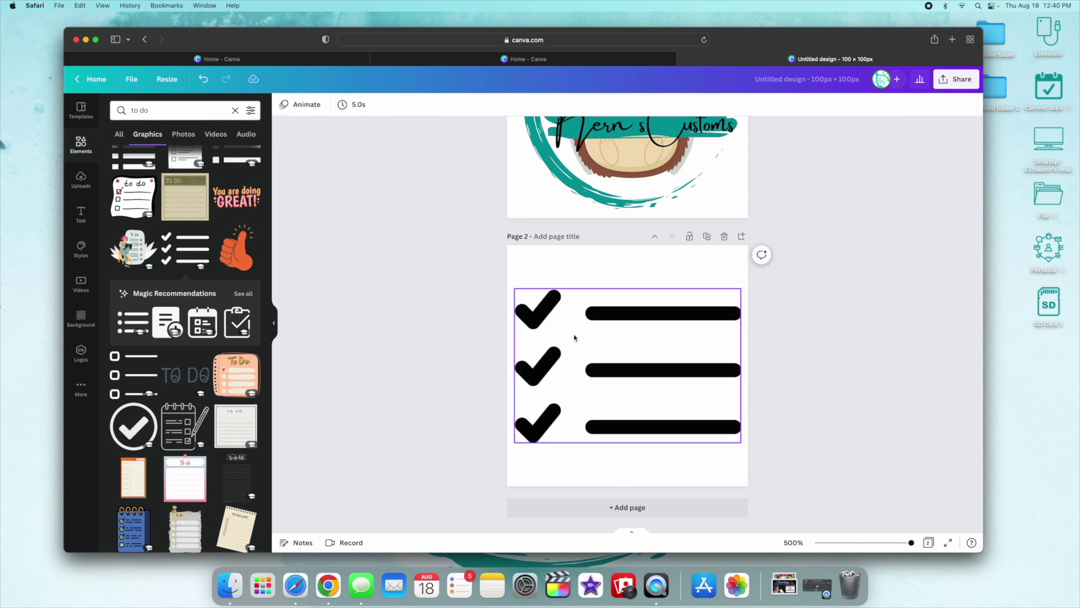
{"action": "left_click", "coordinate": [604, 369]}
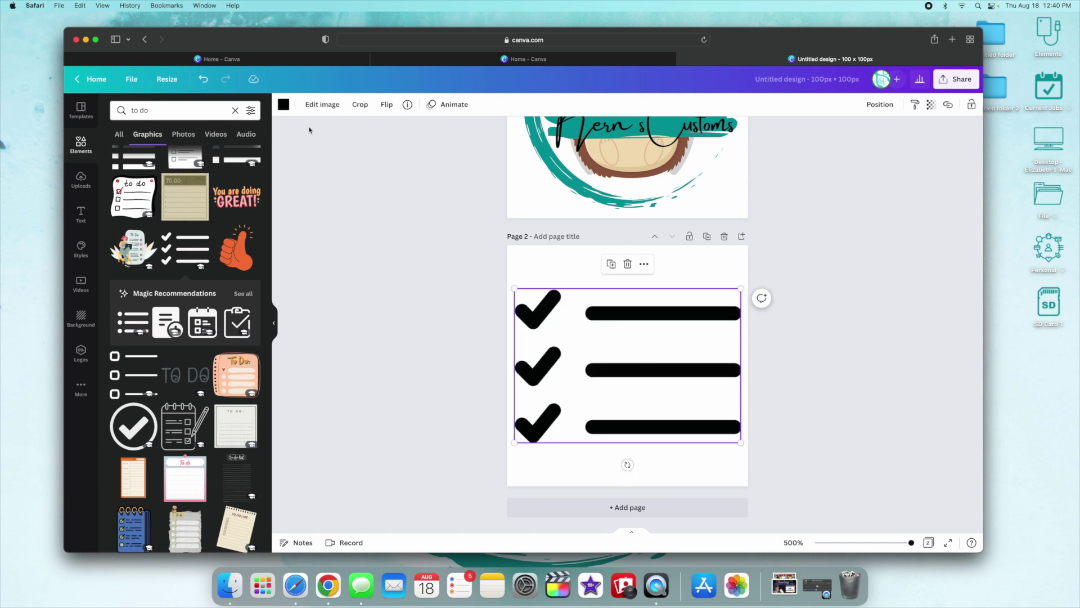
{"action": "left_click", "coordinate": [286, 107]}
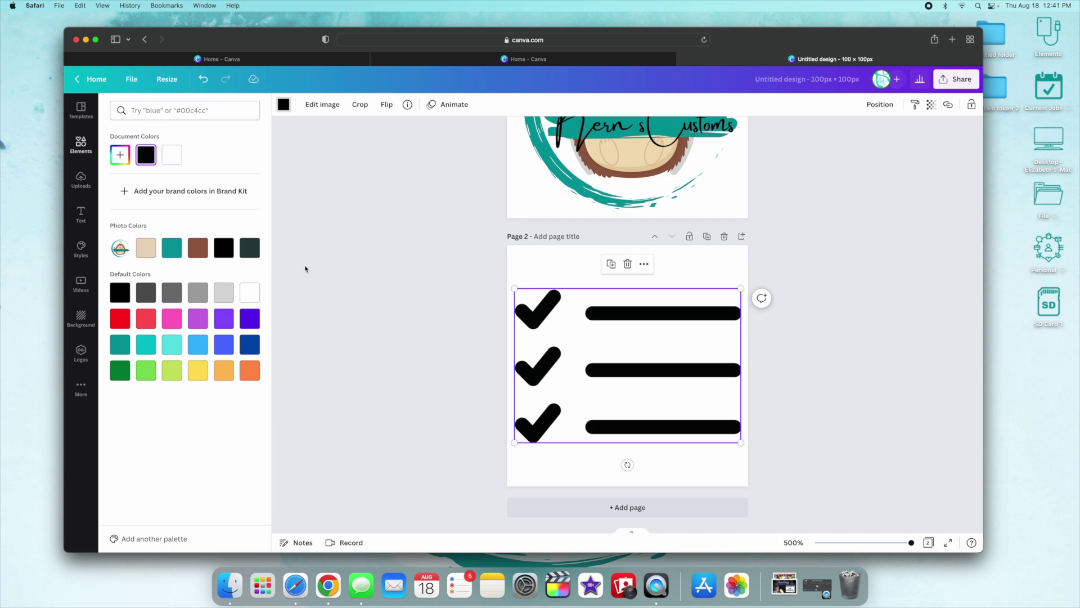
{"action": "left_click", "coordinate": [224, 319]}
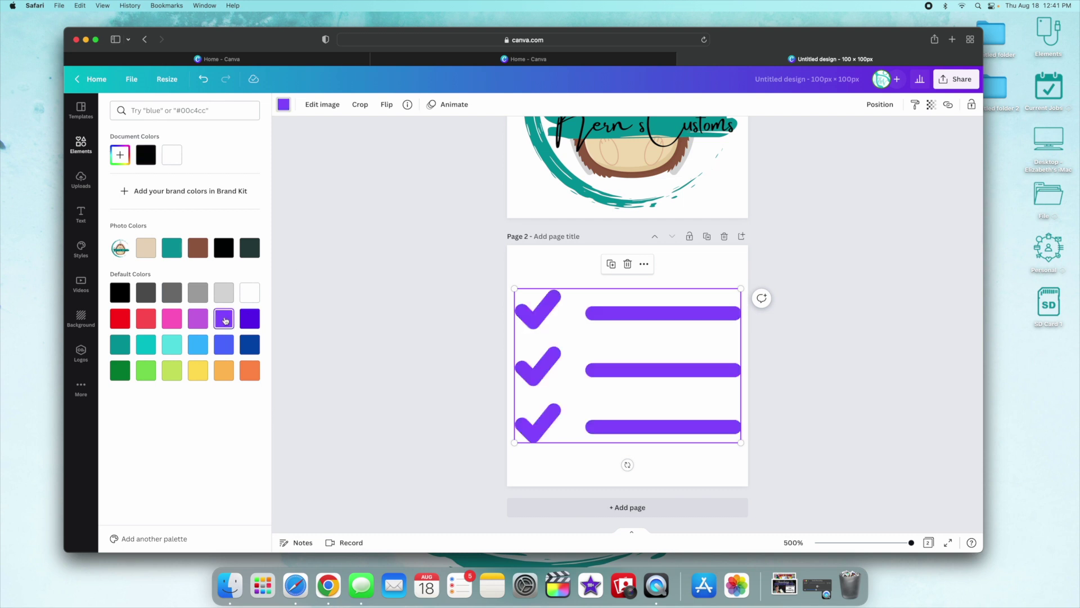
{"action": "left_click", "coordinate": [250, 318]}
{"action": "left_click", "coordinate": [462, 274]}
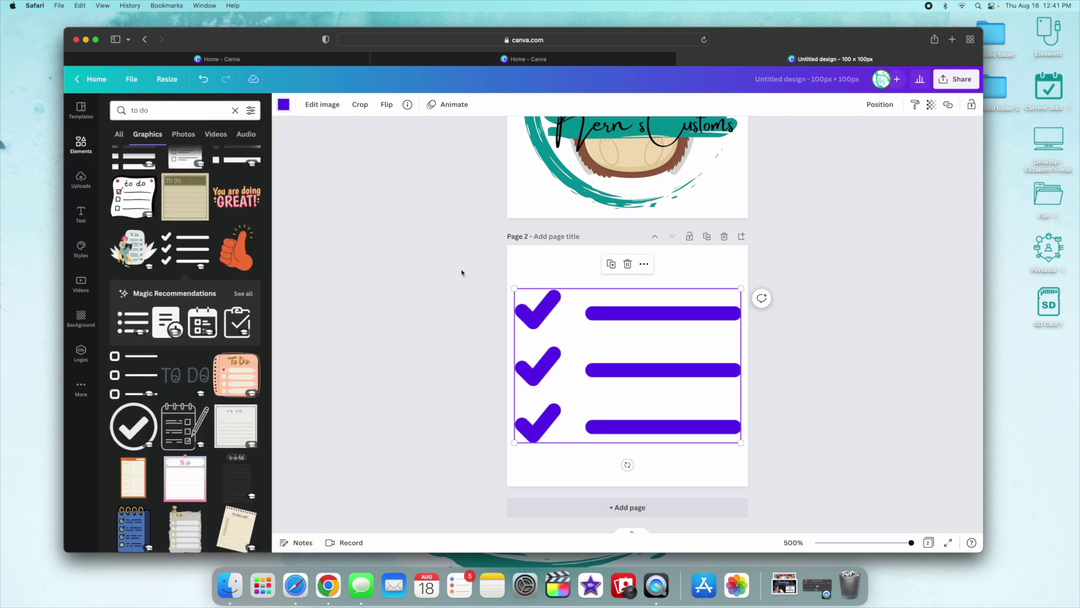
{"action": "left_click", "coordinate": [858, 284]}
{"action": "scroll", "coordinate": [858, 285], "scroll_direction": "up", "scroll_amount": 3}
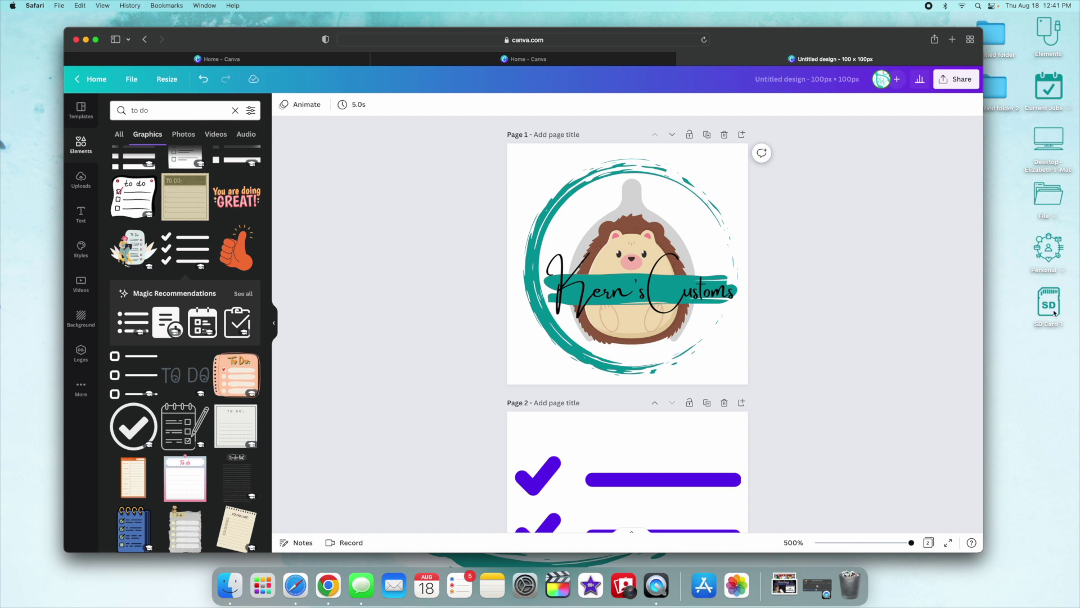
Step: Download both pages as PNG files
{"action": "left_click", "coordinate": [956, 80]}
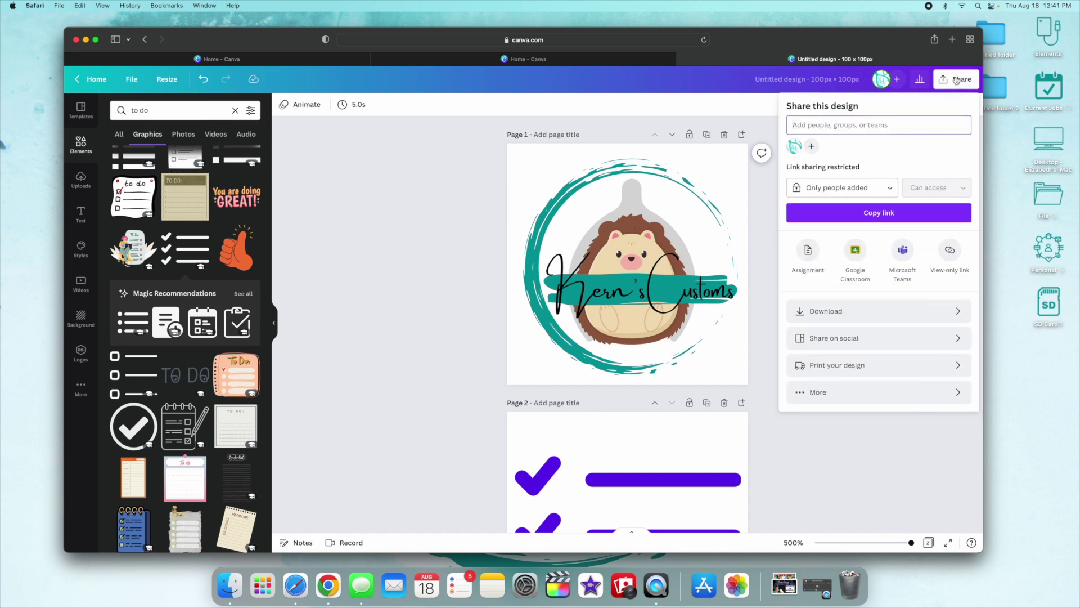
{"action": "left_click", "coordinate": [847, 310]}
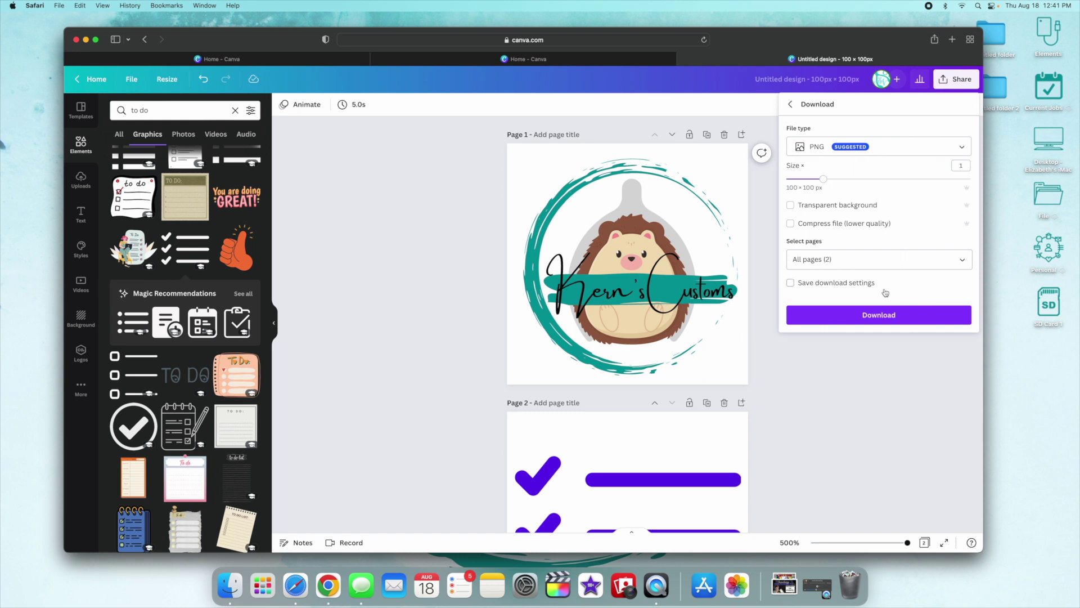
{"action": "left_click", "coordinate": [875, 315]}
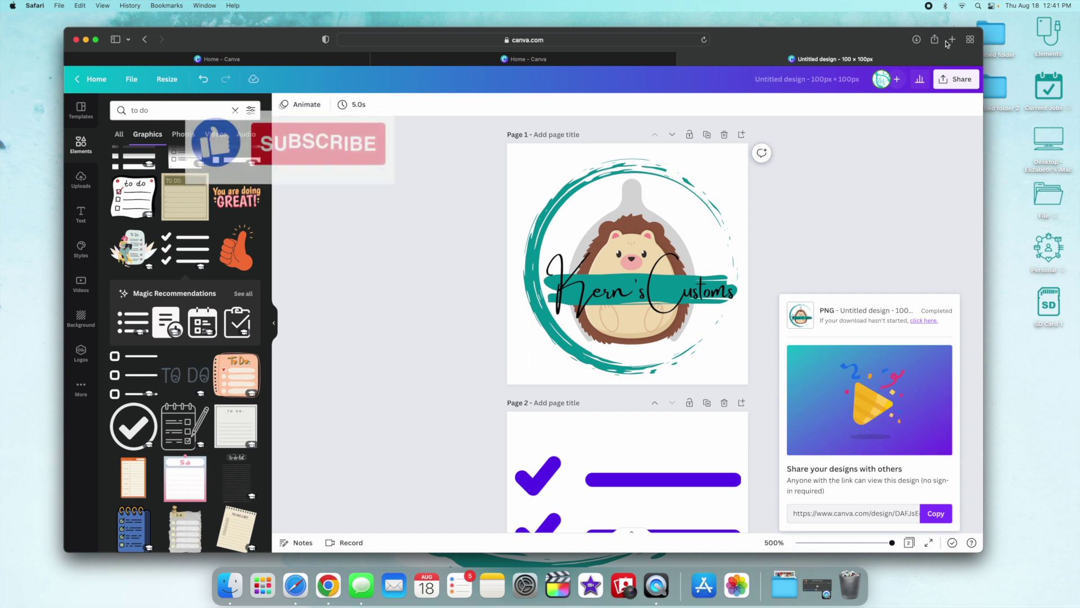
Step: Download both pages again as PNGs with a transparent background
{"action": "left_click", "coordinate": [955, 79]}
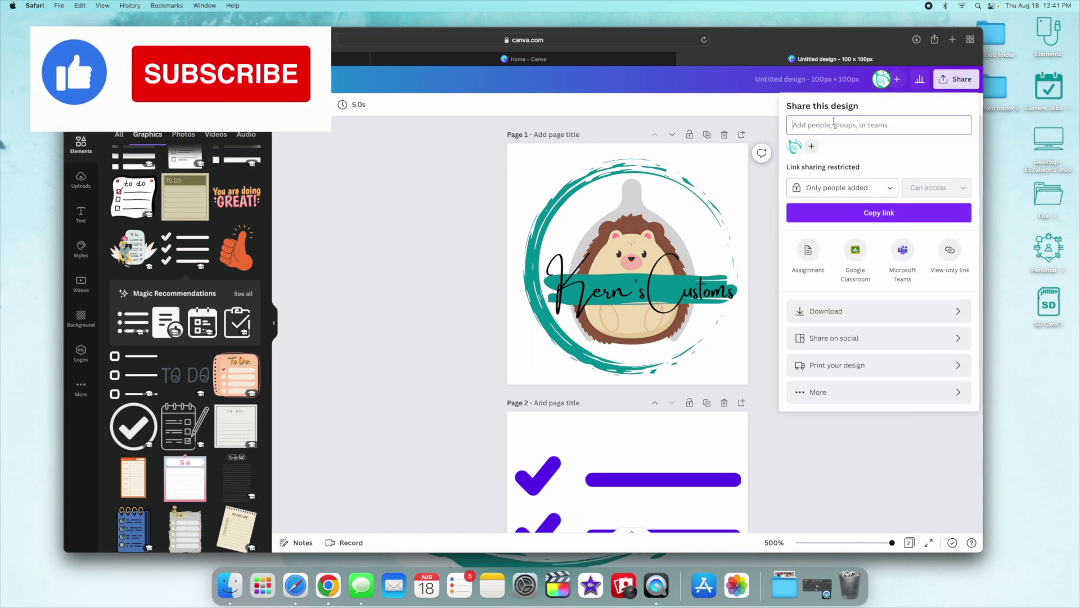
{"action": "left_click", "coordinate": [844, 311]}
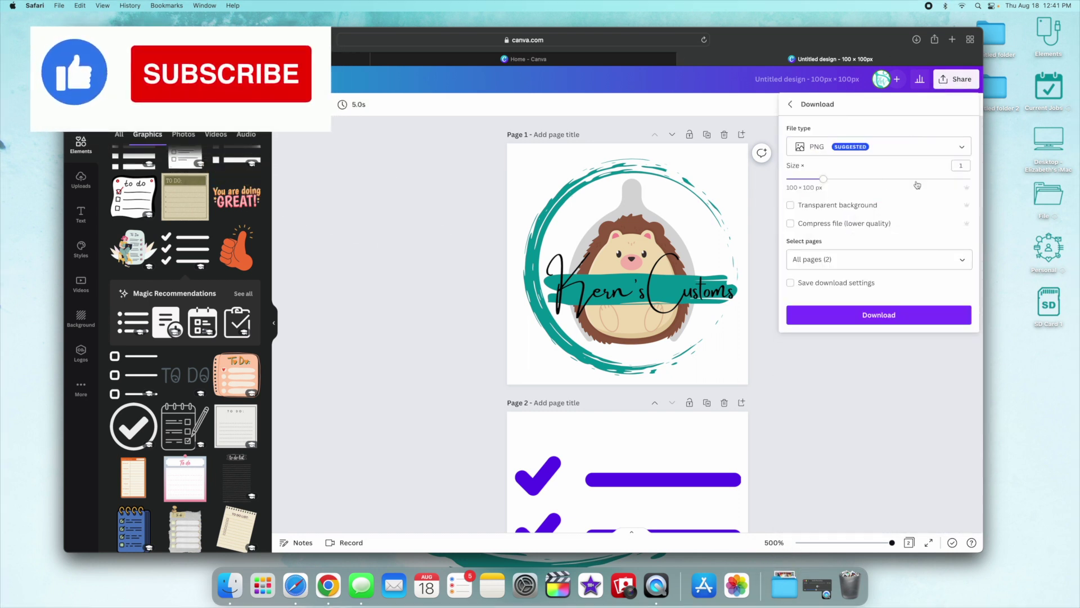
{"action": "left_click", "coordinate": [791, 206]}
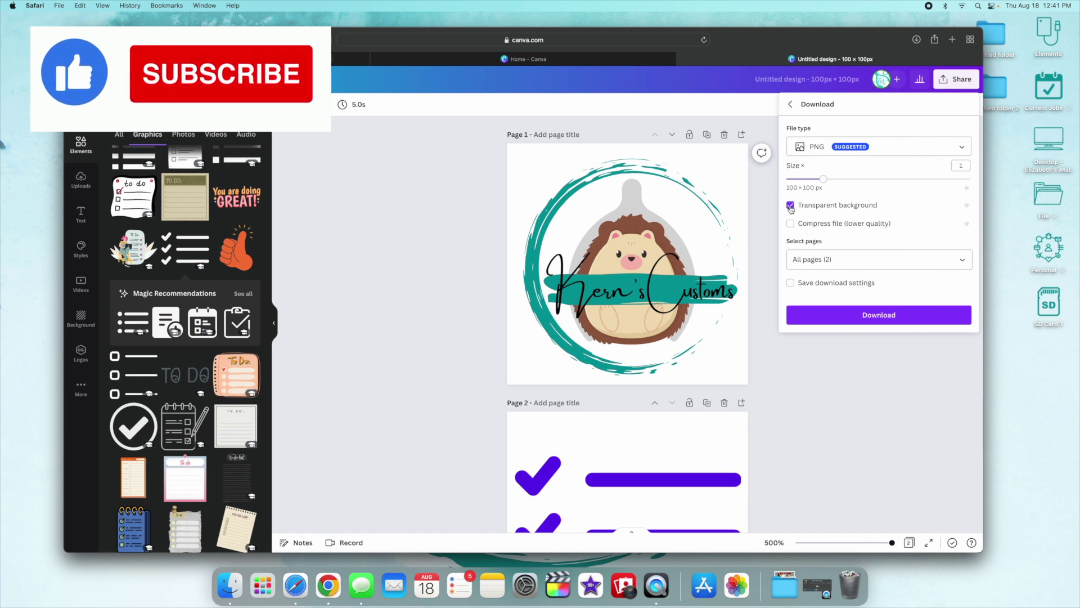
{"action": "left_click", "coordinate": [862, 314]}
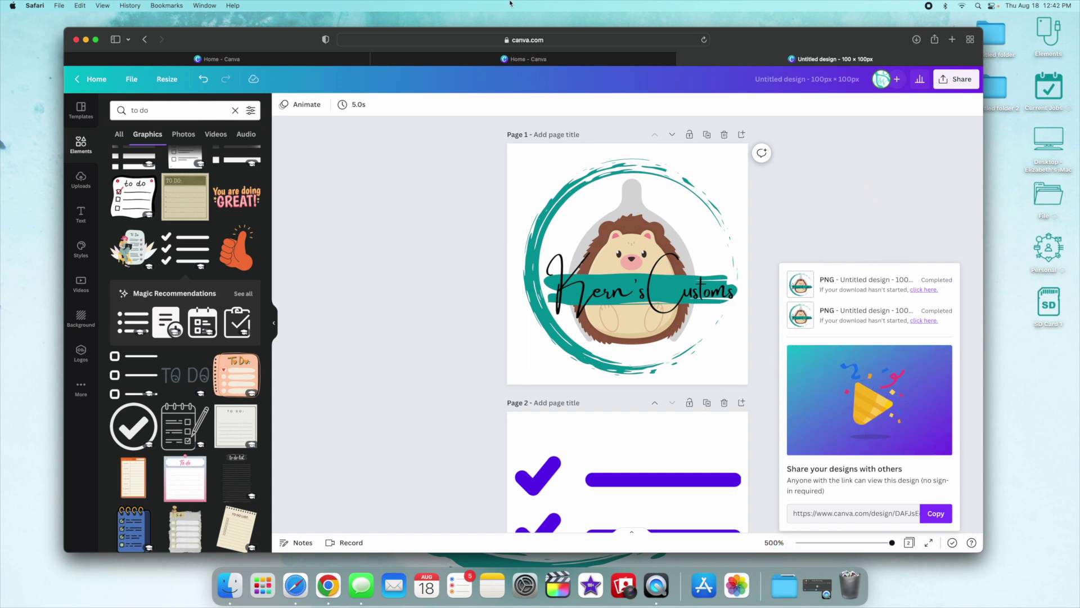
Step: Open the Untitled design-2 and Untitled design download folders, and check the empty untitled folder
{"action": "left_click", "coordinate": [86, 40]}
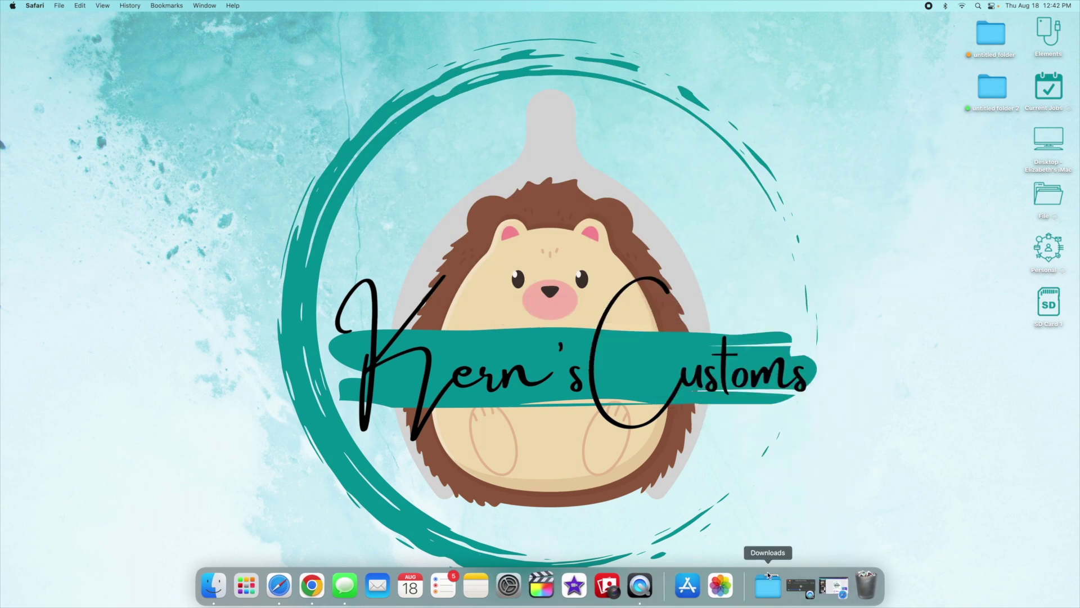
{"action": "left_click", "coordinate": [768, 586]}
{"action": "left_click", "coordinate": [768, 552]}
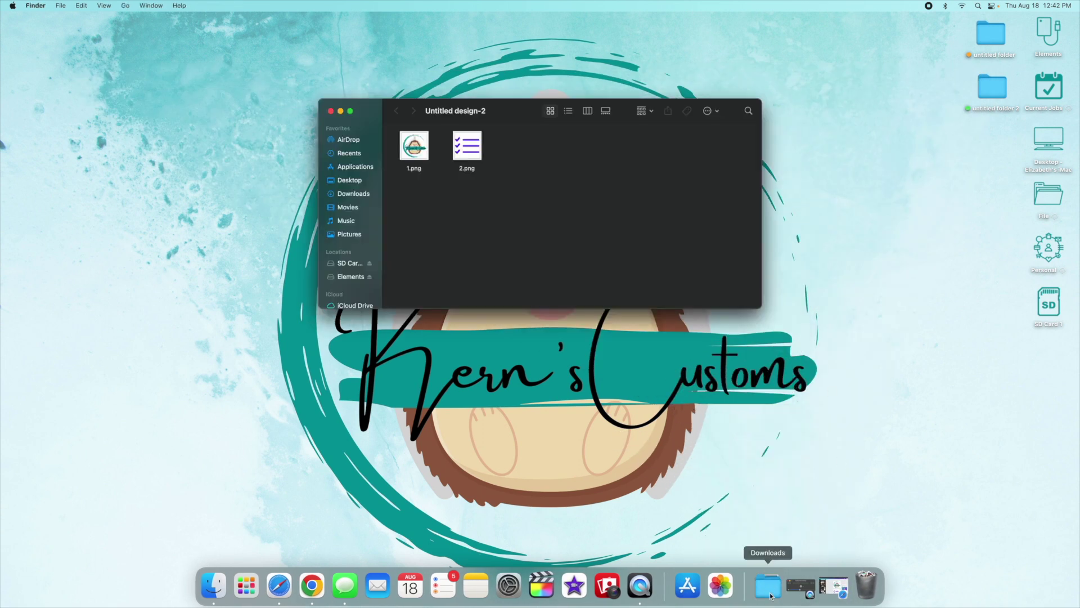
{"action": "left_click", "coordinate": [768, 585]}
{"action": "left_click", "coordinate": [769, 539]}
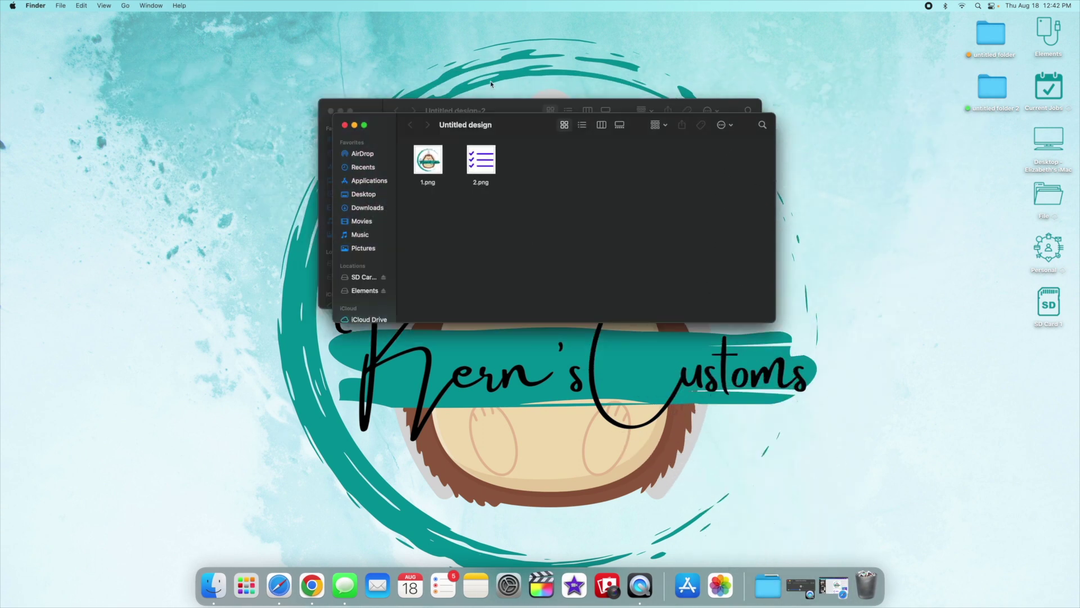
{"action": "left_click_drag", "start_coordinate": [503, 131], "coordinate": [313, 285]}
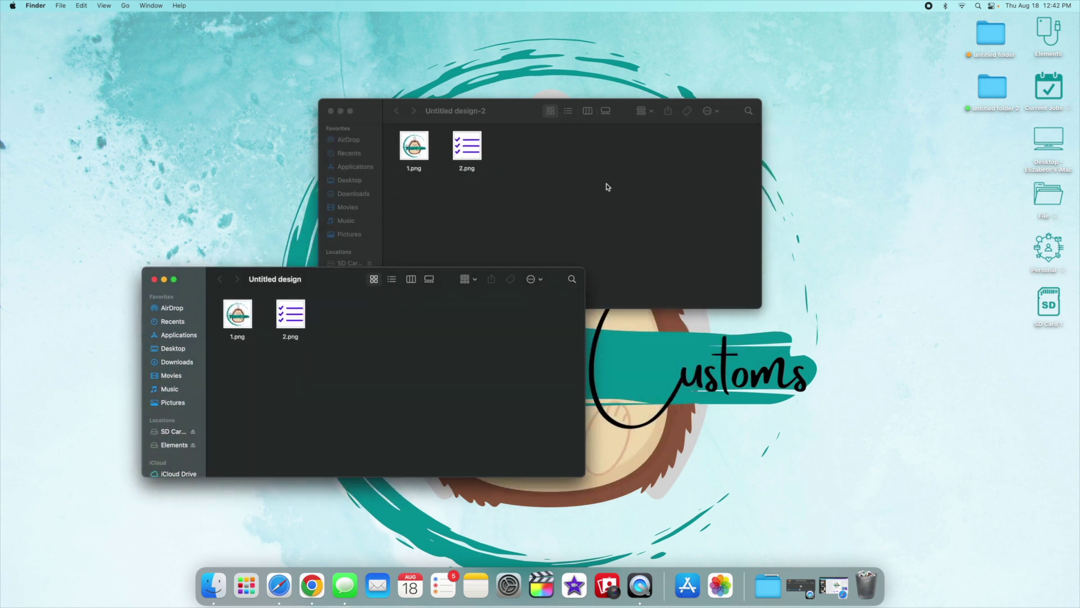
{"action": "left_click", "coordinate": [997, 36]}
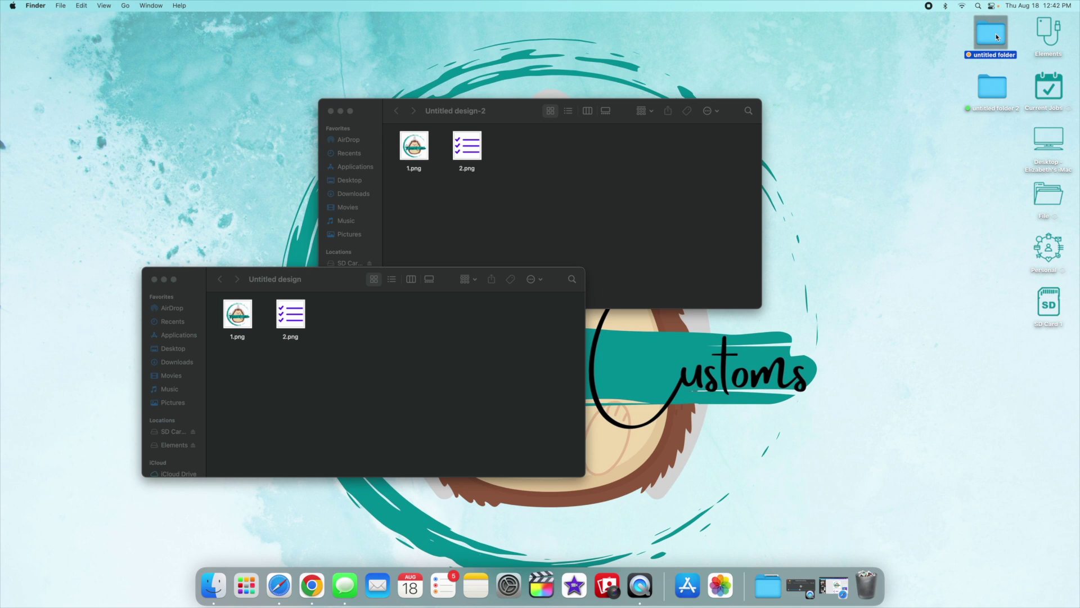
{"action": "double_click", "coordinate": [997, 36]}
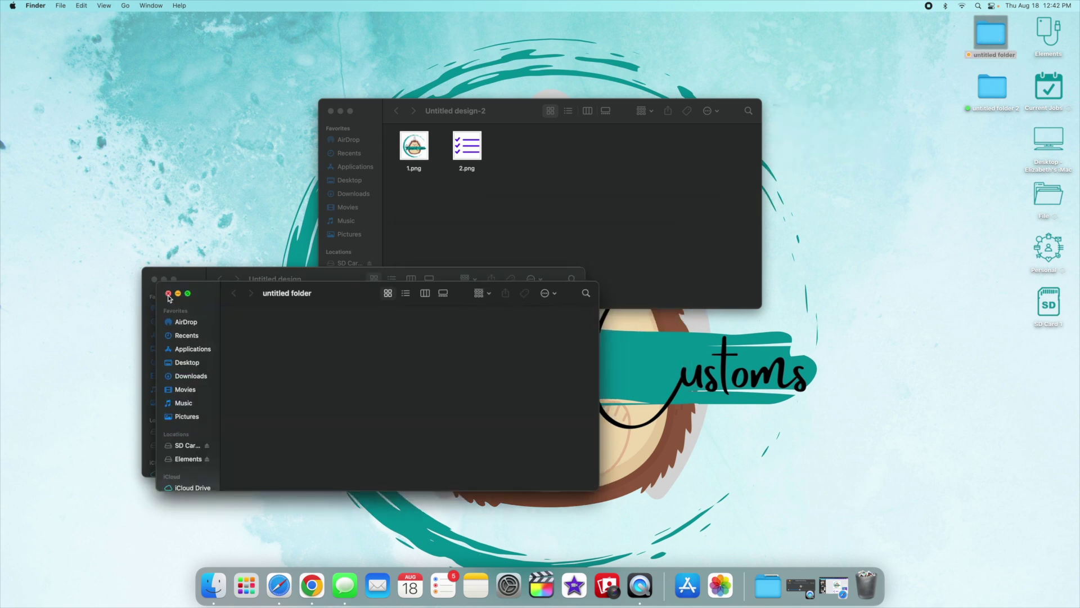
{"action": "left_click", "coordinate": [168, 294]}
Step: Set 1.png from Untitled design-2 as untitled folder's icon through its Info window
{"action": "right_click", "coordinate": [993, 35]}
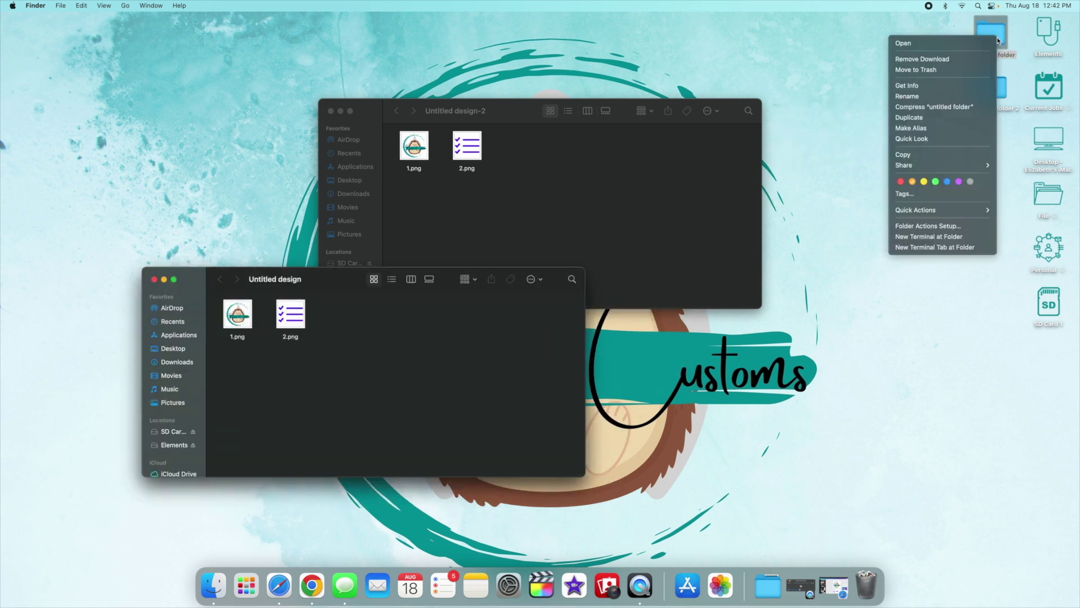
{"action": "left_click", "coordinate": [938, 85]}
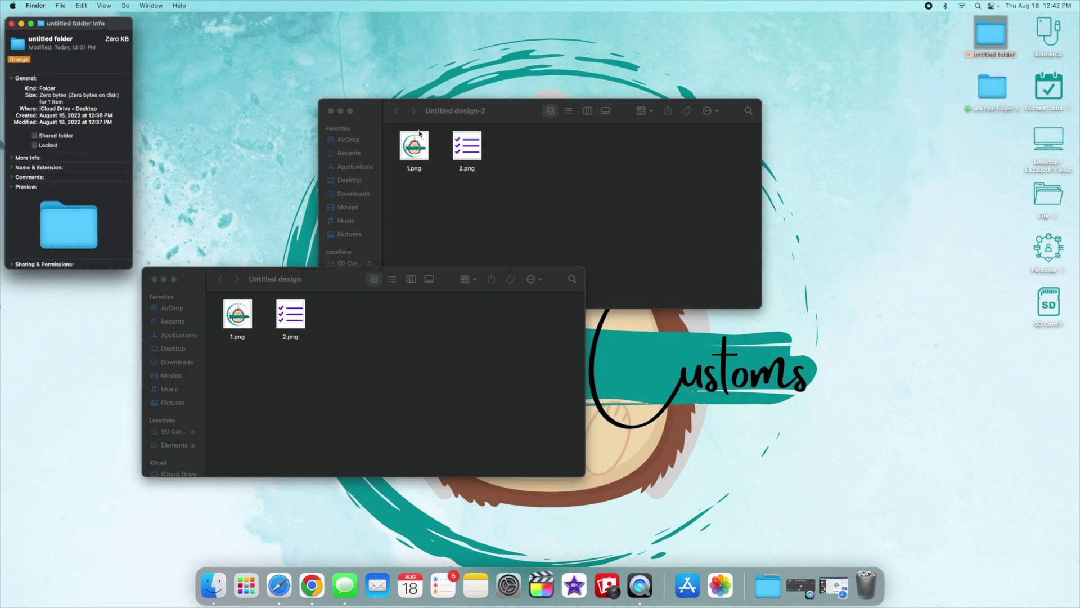
{"action": "left_click_drag", "start_coordinate": [417, 145], "coordinate": [19, 52]}
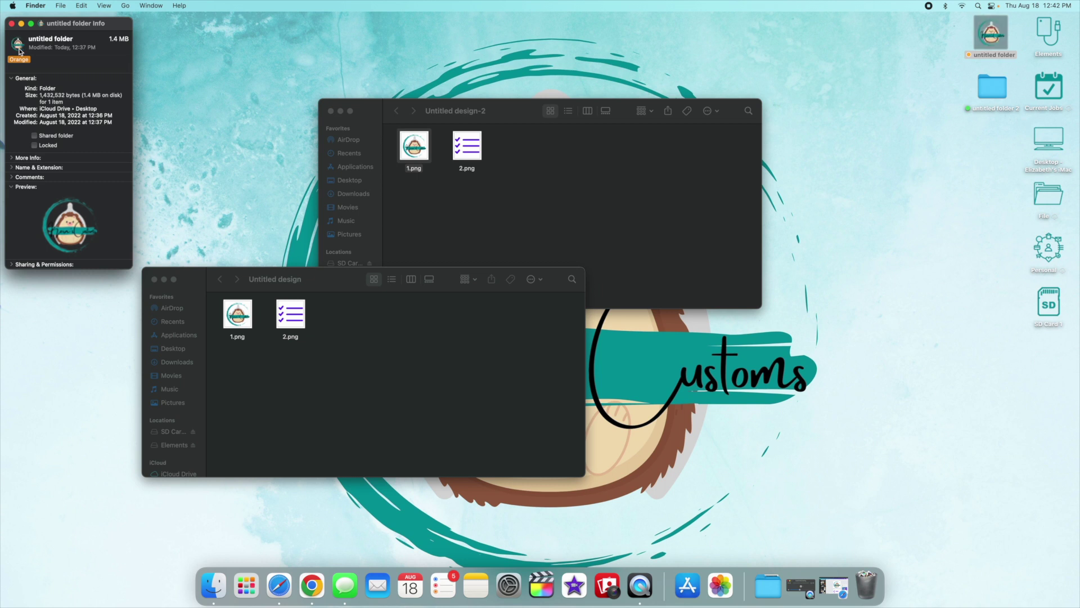
{"action": "left_click", "coordinate": [891, 174]}
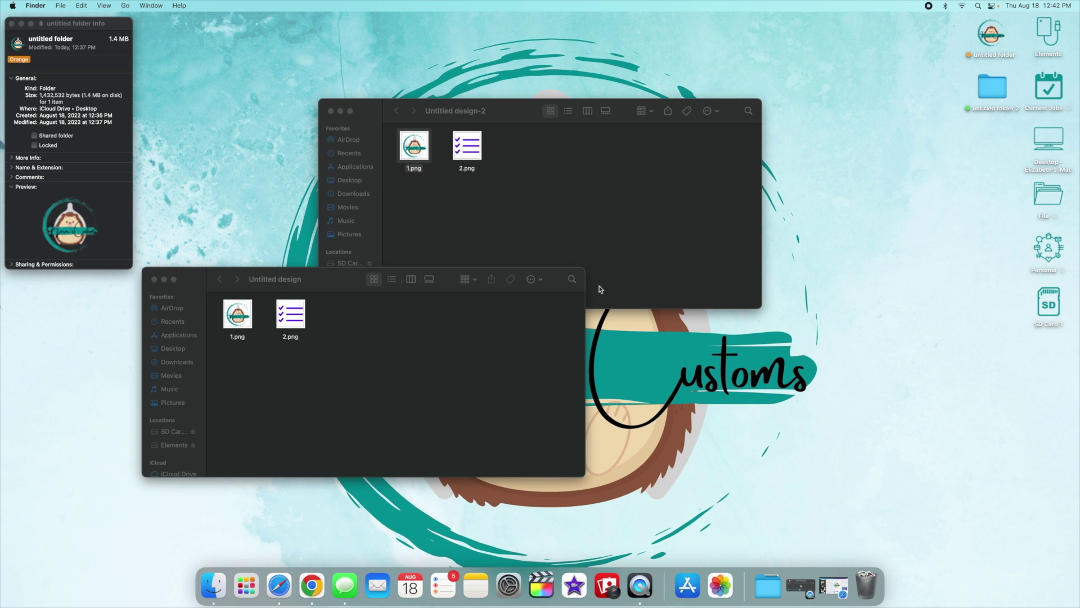
Step: Set 2.png as untitled folder 2's icon through its Info window
{"action": "right_click", "coordinate": [992, 95]}
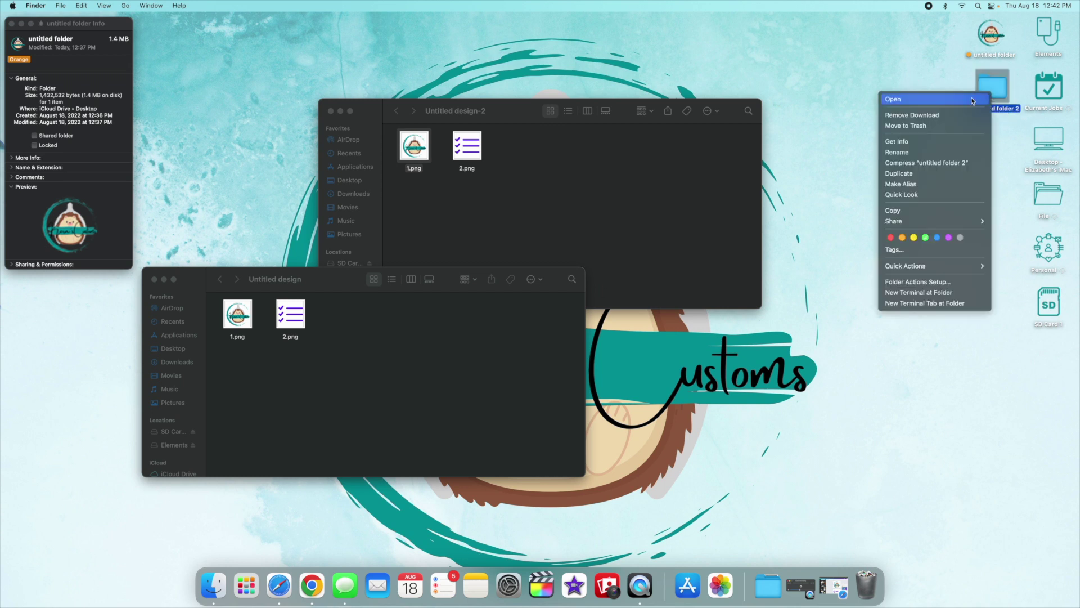
{"action": "left_click", "coordinate": [926, 145]}
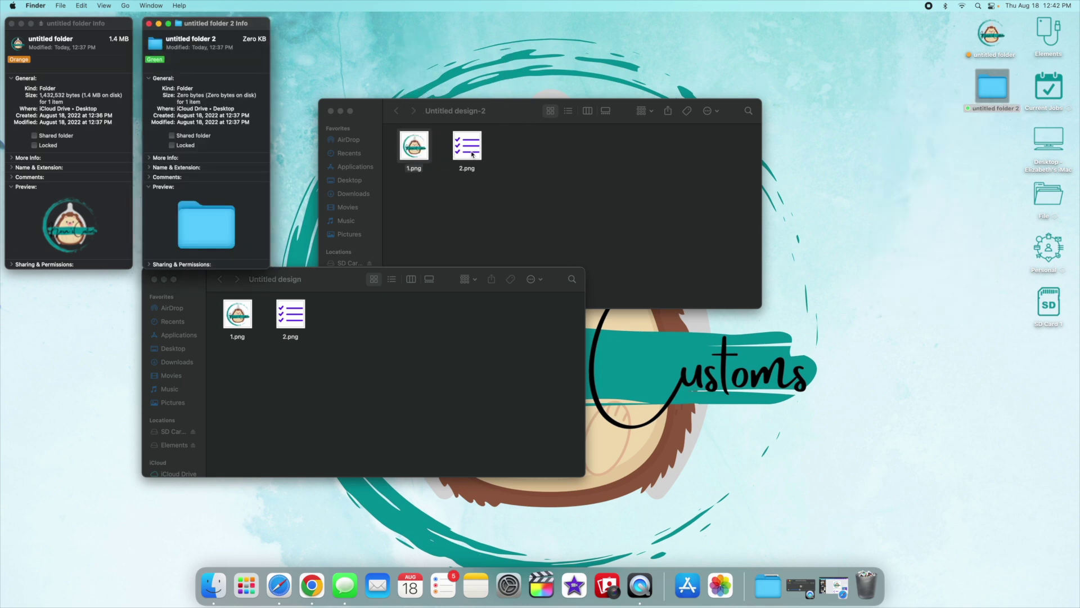
{"action": "left_click_drag", "start_coordinate": [466, 148], "coordinate": [158, 50]}
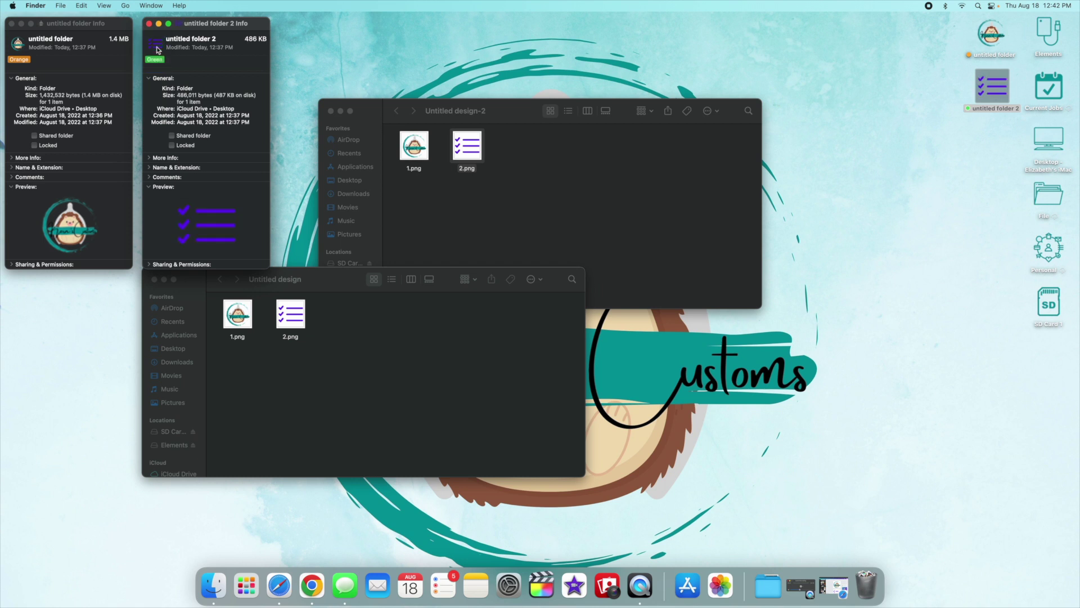
{"action": "left_click", "coordinate": [987, 197]}
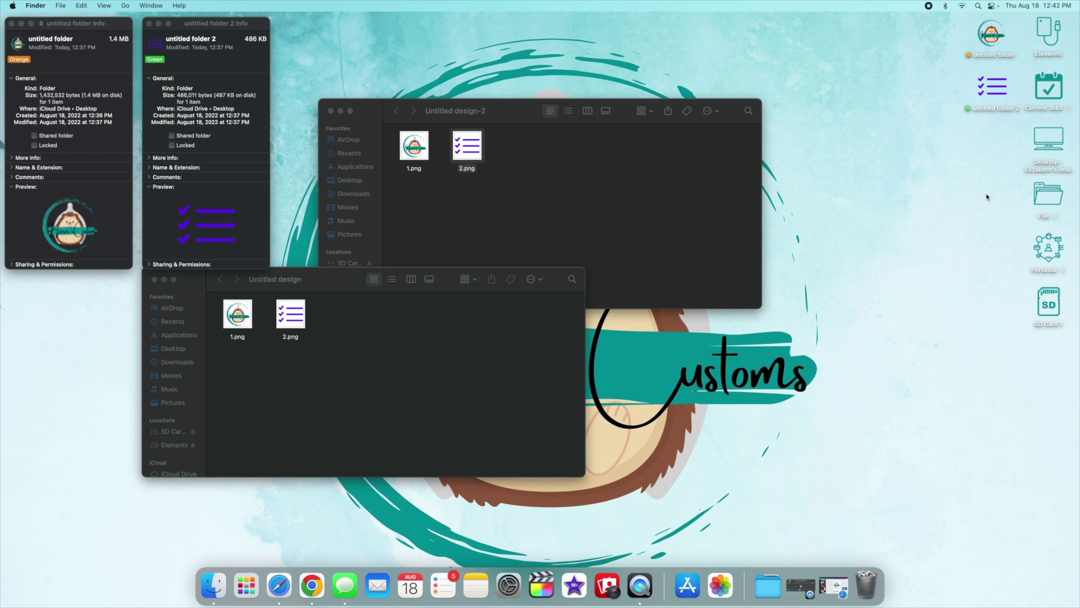
Step: Remove the Orange tag from untitled folder and the Green tag from untitled folder 2
{"action": "right_click", "coordinate": [986, 44]}
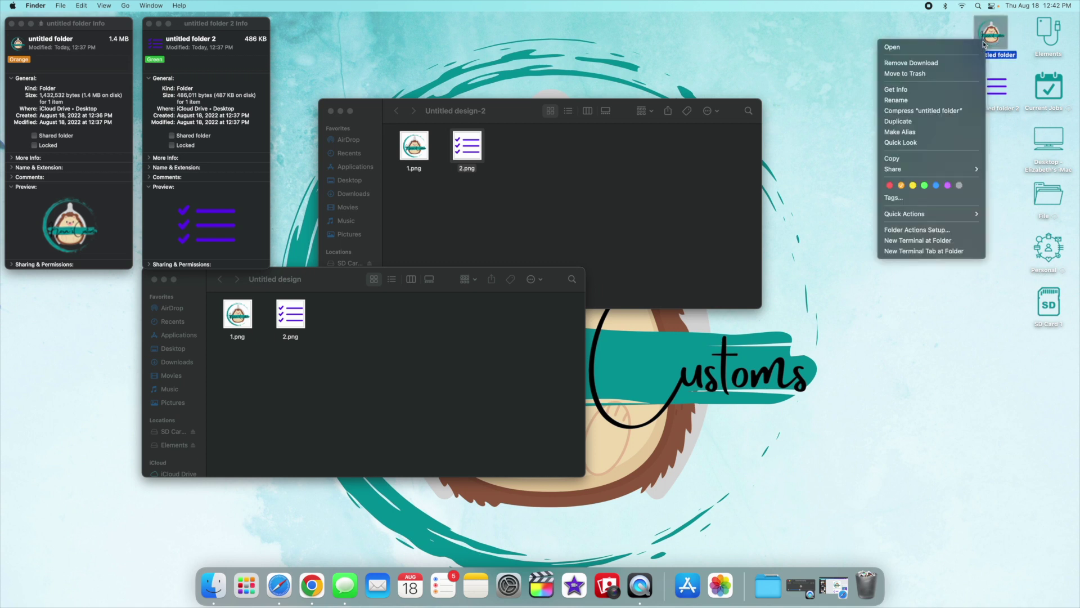
{"action": "left_click", "coordinate": [902, 186]}
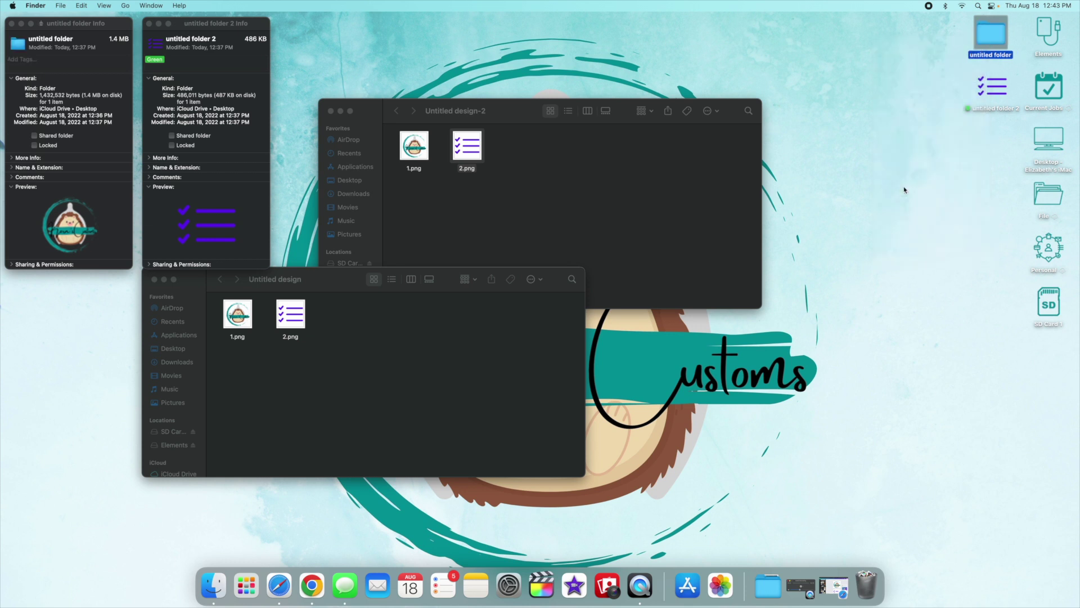
{"action": "right_click", "coordinate": [989, 113]}
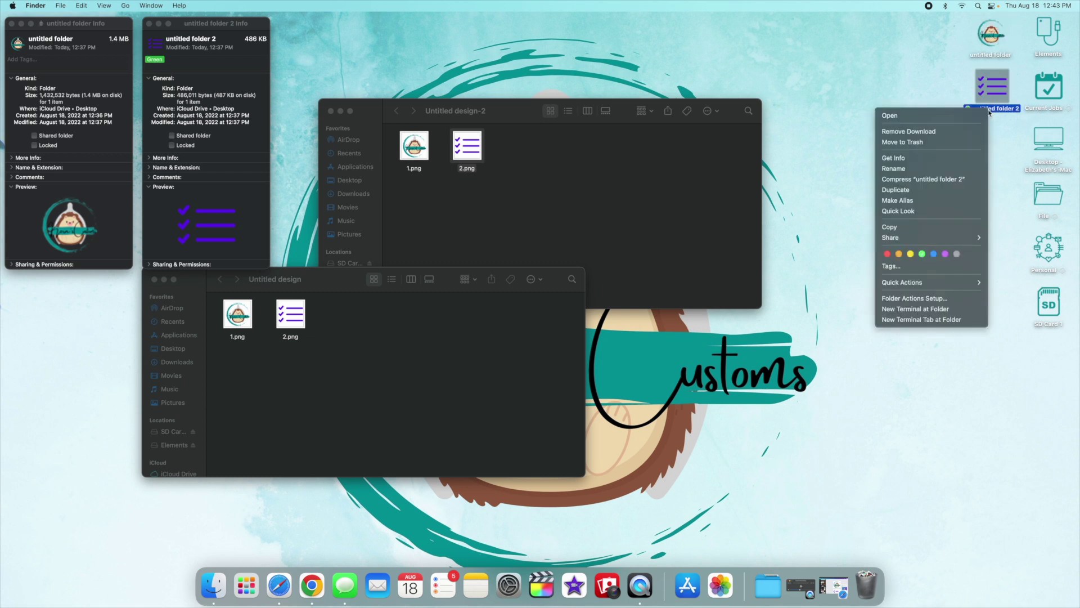
{"action": "left_click", "coordinate": [922, 258]}
{"action": "left_click", "coordinate": [941, 224]}
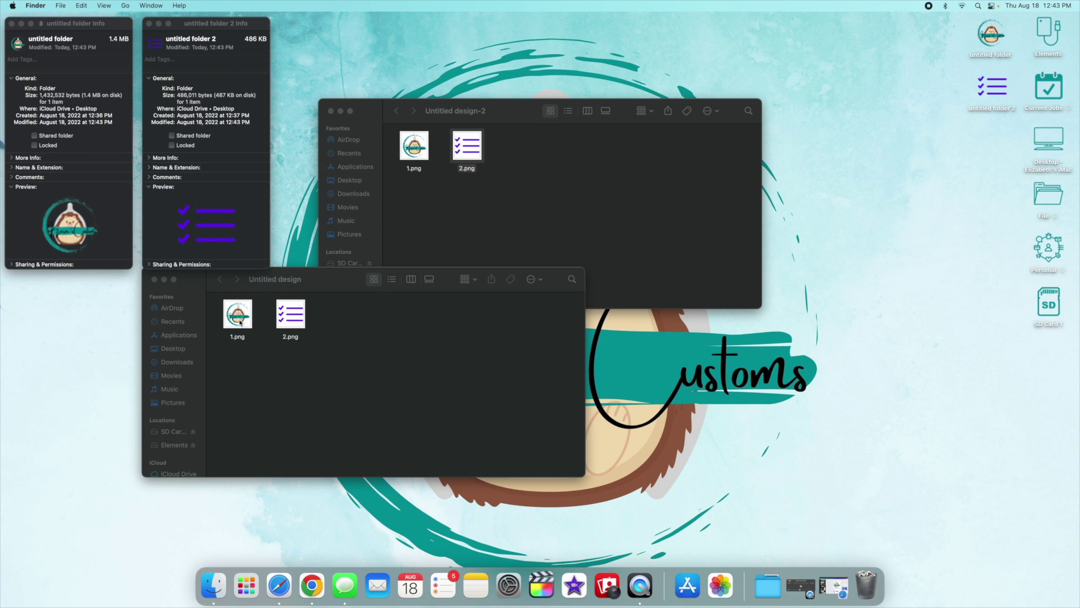
Step: Apply Untitled design's white-background 1.png and 2.png to untitled folder and untitled folder 2
{"action": "left_click_drag", "start_coordinate": [239, 320], "coordinate": [18, 43]}
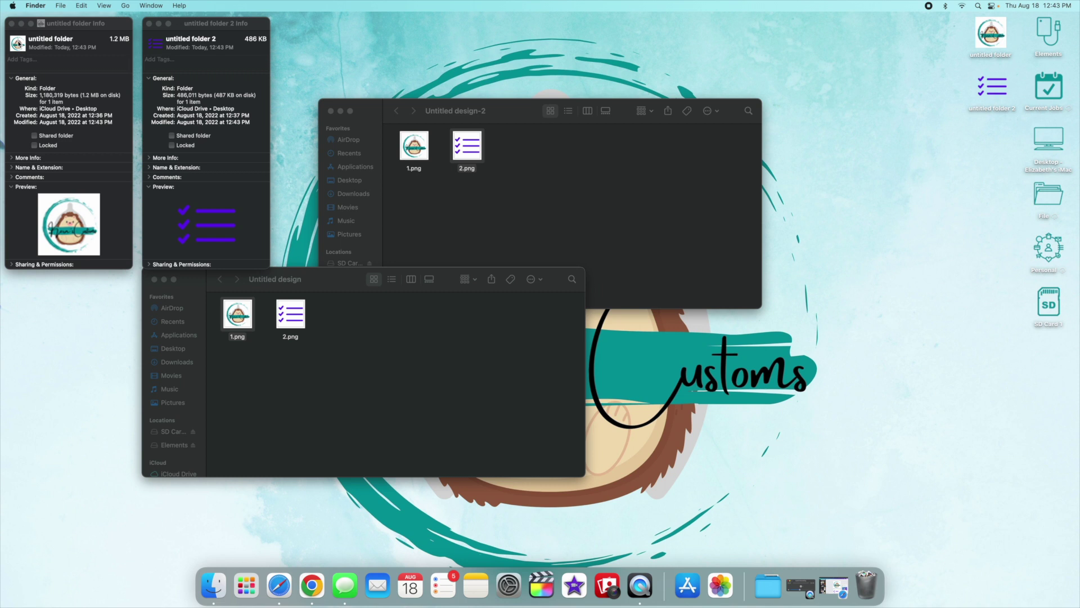
{"action": "left_click_drag", "start_coordinate": [291, 317], "coordinate": [157, 50]}
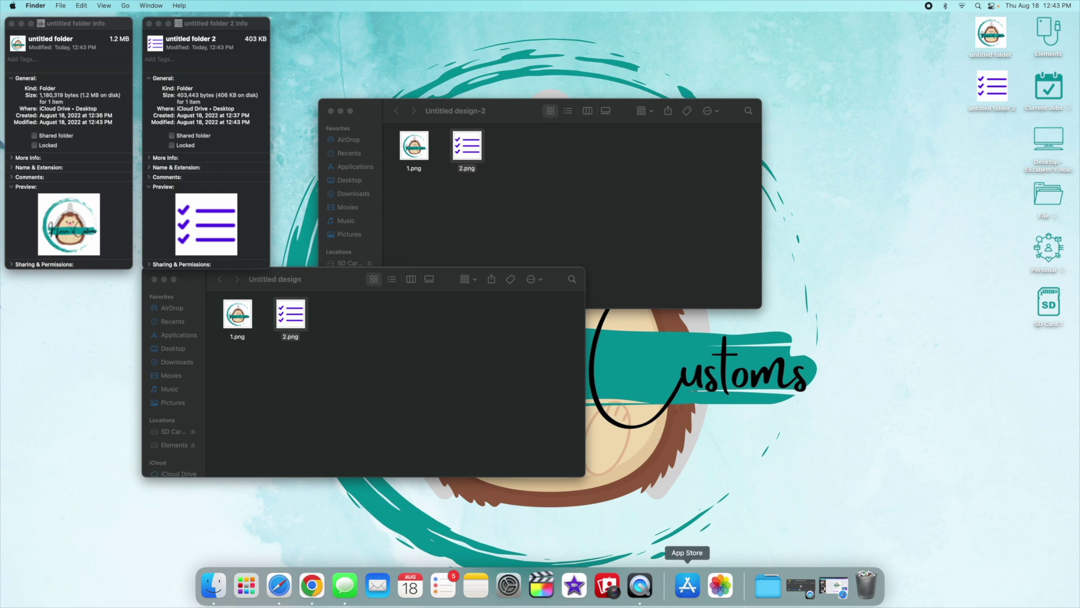
Step: Back in the Canva logo design, search Elements for 'circle' and add the plain white circle to page 1
{"action": "left_click", "coordinate": [833, 585]}
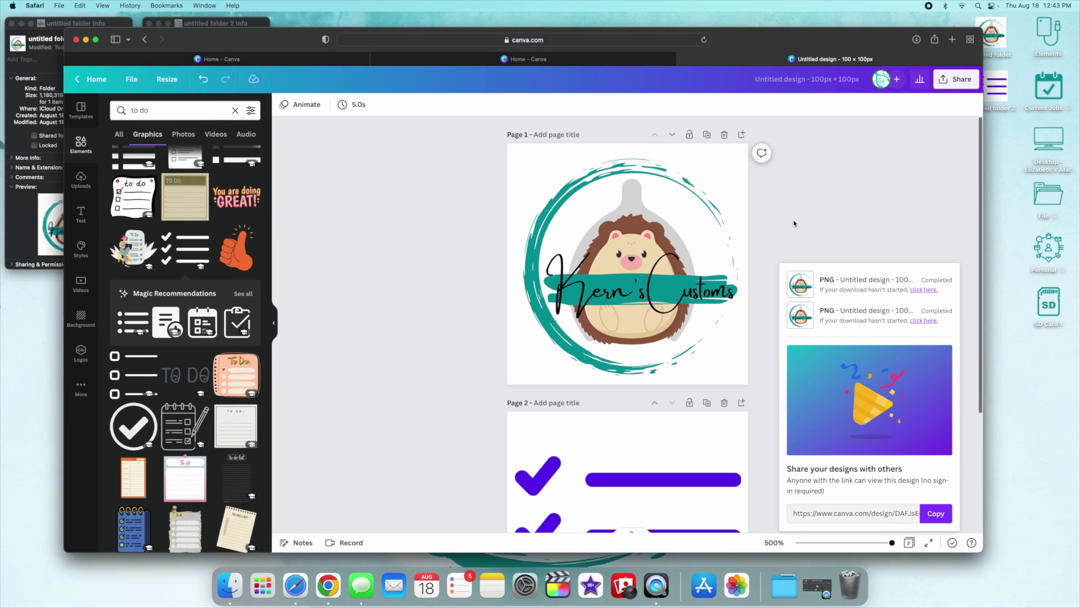
{"action": "left_click", "coordinate": [805, 183]}
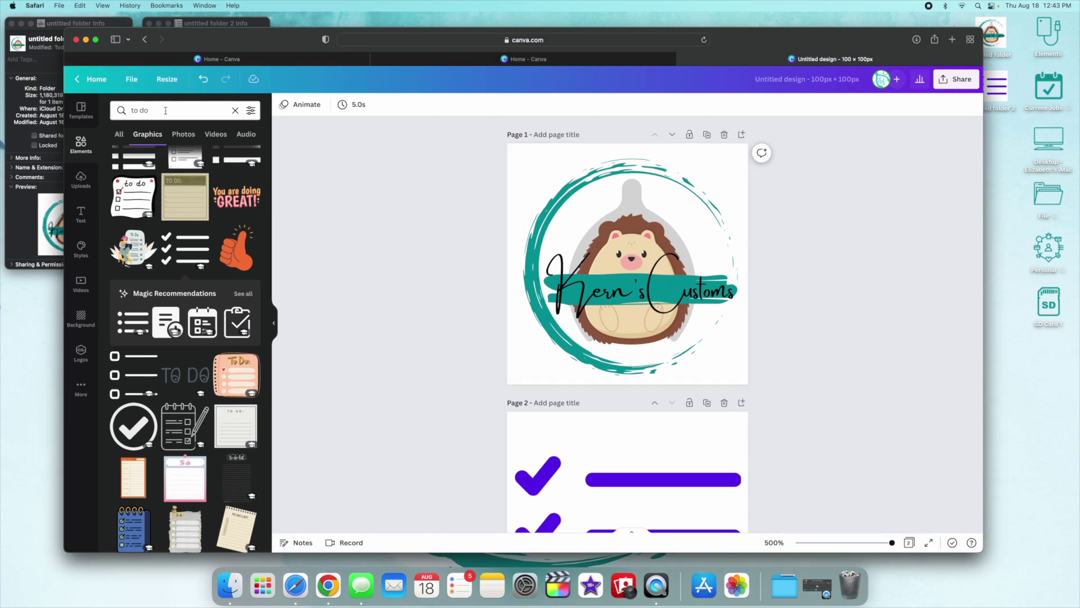
{"action": "left_click", "coordinate": [166, 111]}
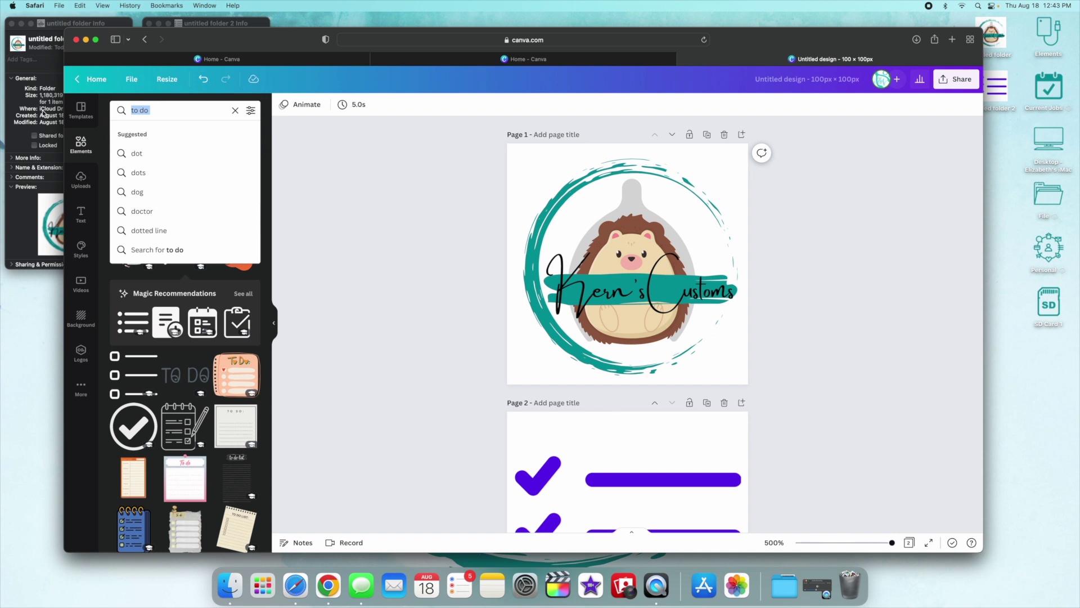
{"action": "type", "text": "circle"}
{"action": "key", "text": "Return"}
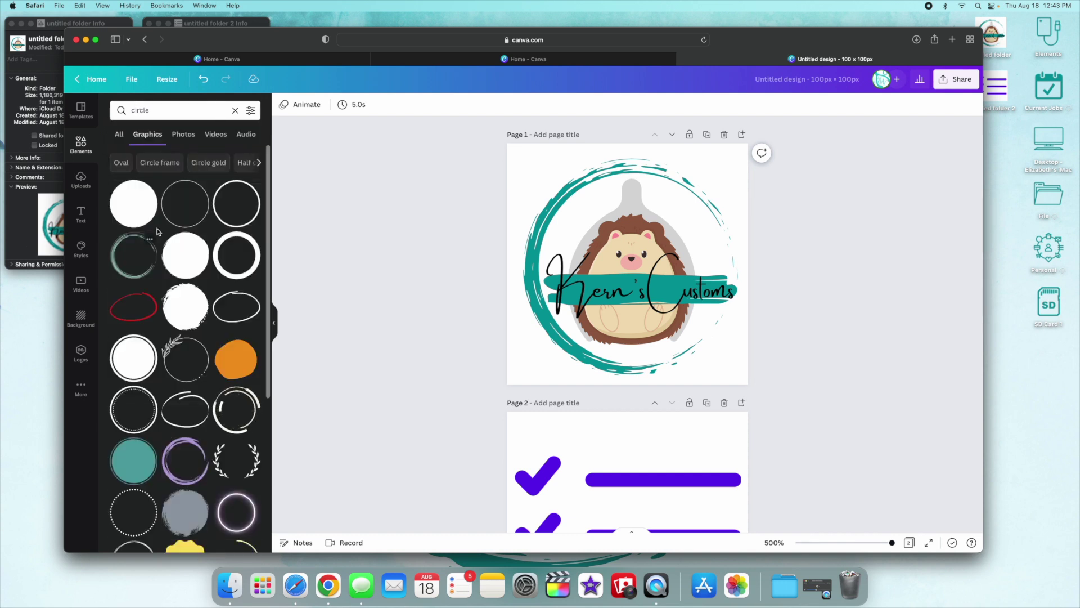
{"action": "left_click", "coordinate": [133, 203]}
Step: Move the white circle toward page 1's top-left and try making it black, then undo that change
{"action": "left_click_drag", "start_coordinate": [627, 268], "coordinate": [582, 208]}
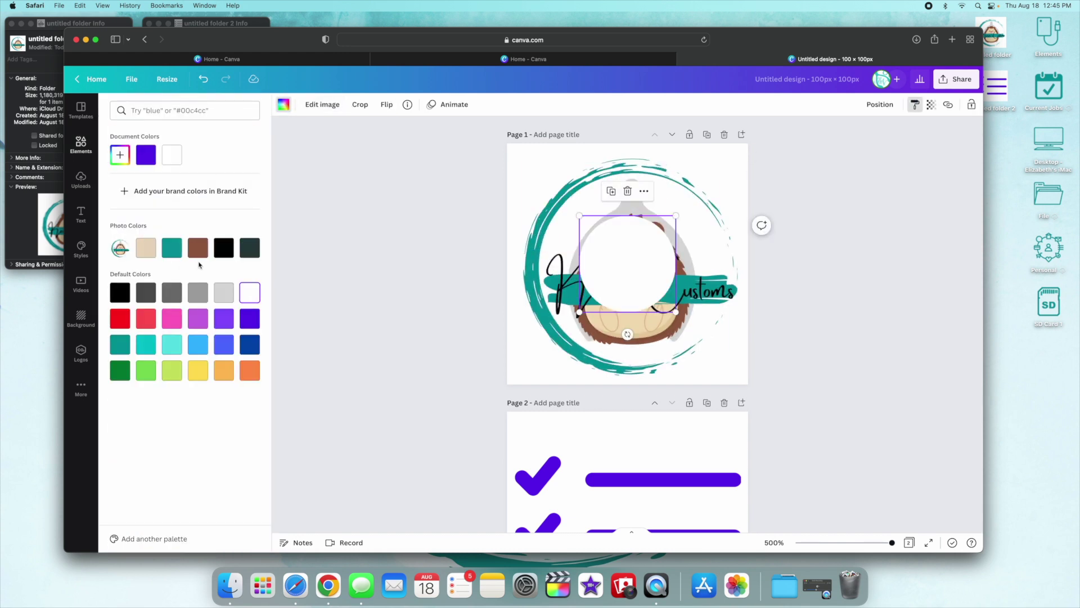
{"action": "left_click", "coordinate": [223, 248]}
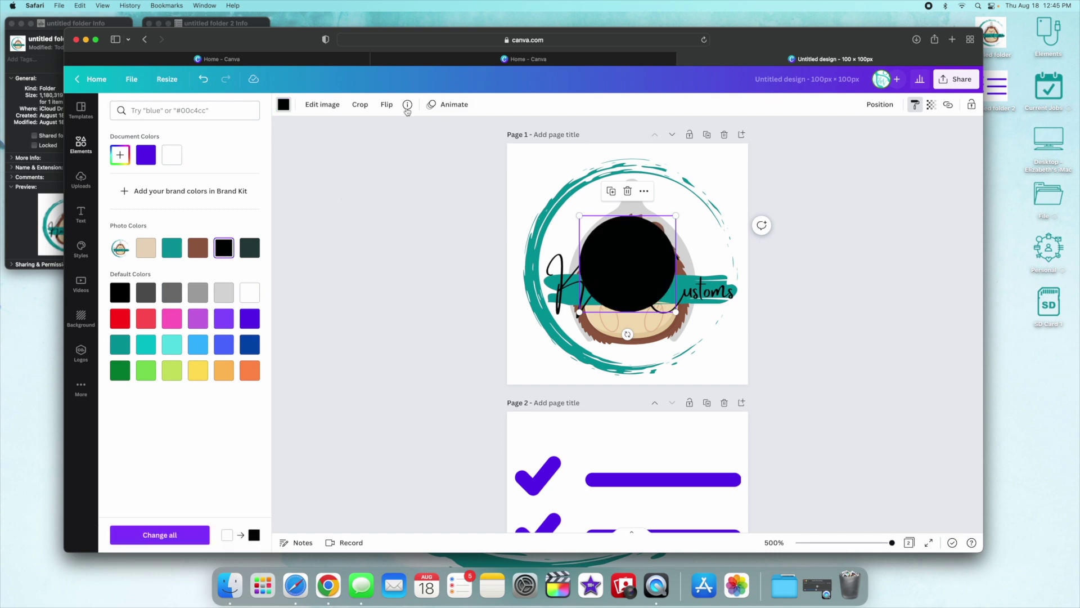
{"action": "left_click", "coordinate": [891, 105]}
{"action": "key", "text": "Escape"}
{"action": "left_click", "coordinate": [916, 106]}
{"action": "key", "text": "cmd+z"}
Step: Enlarge the circle from the top-left corner to cover all of page 1 and fill it black
{"action": "left_click_drag", "start_coordinate": [617, 268], "coordinate": [557, 208]}
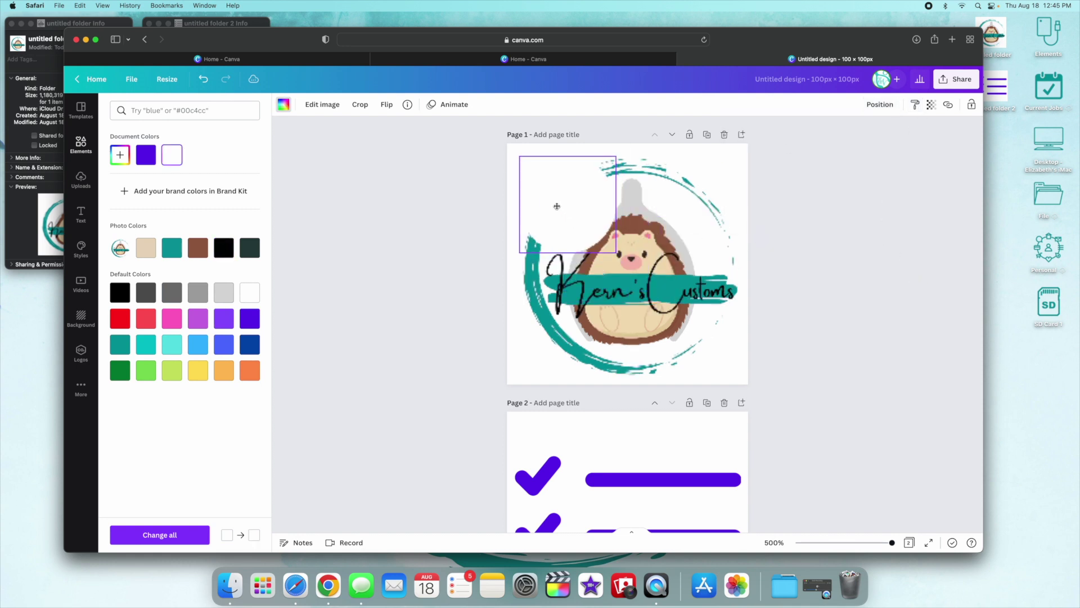
{"action": "left_click_drag", "start_coordinate": [618, 254], "coordinate": [741, 378]}
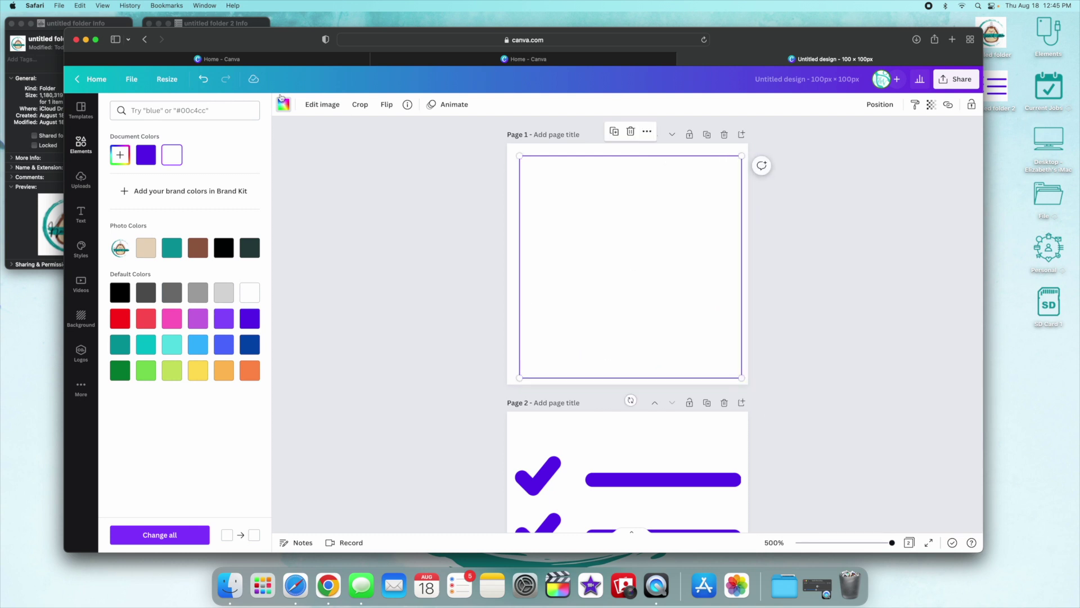
{"action": "left_click", "coordinate": [224, 248]}
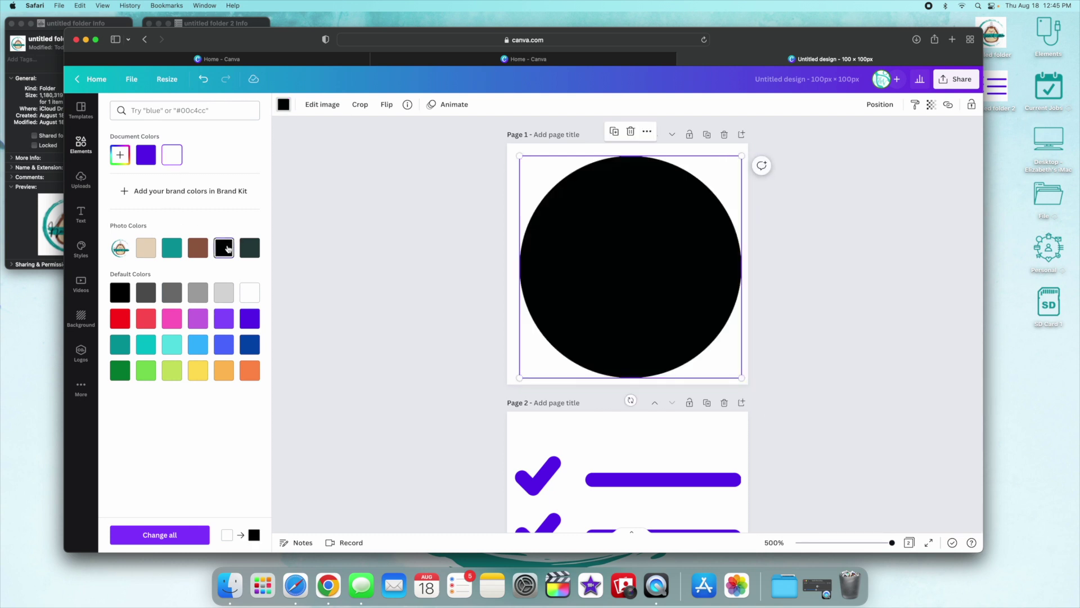
{"action": "left_click", "coordinate": [880, 104]}
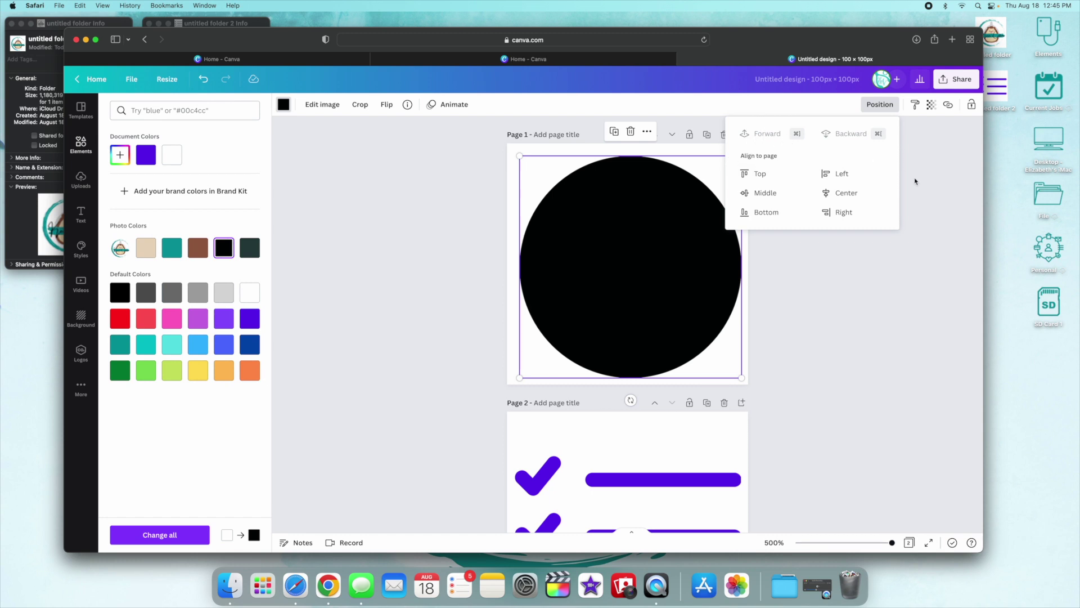
{"action": "left_click", "coordinate": [938, 248]}
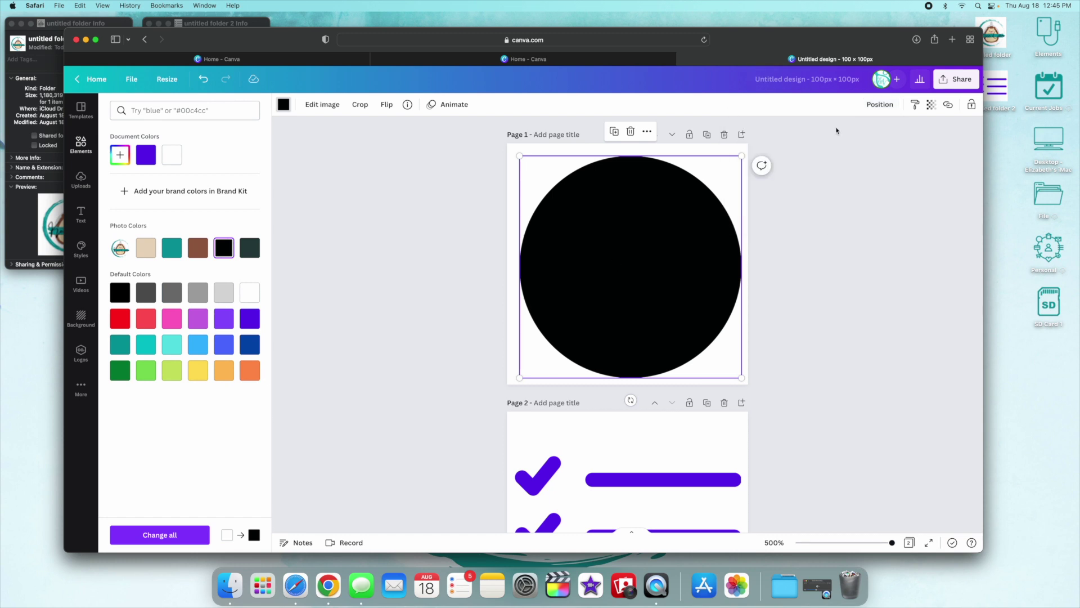
Step: Send the black circle behind the hedgehog logo and reposition the logo
{"action": "key", "text": "super+z"}
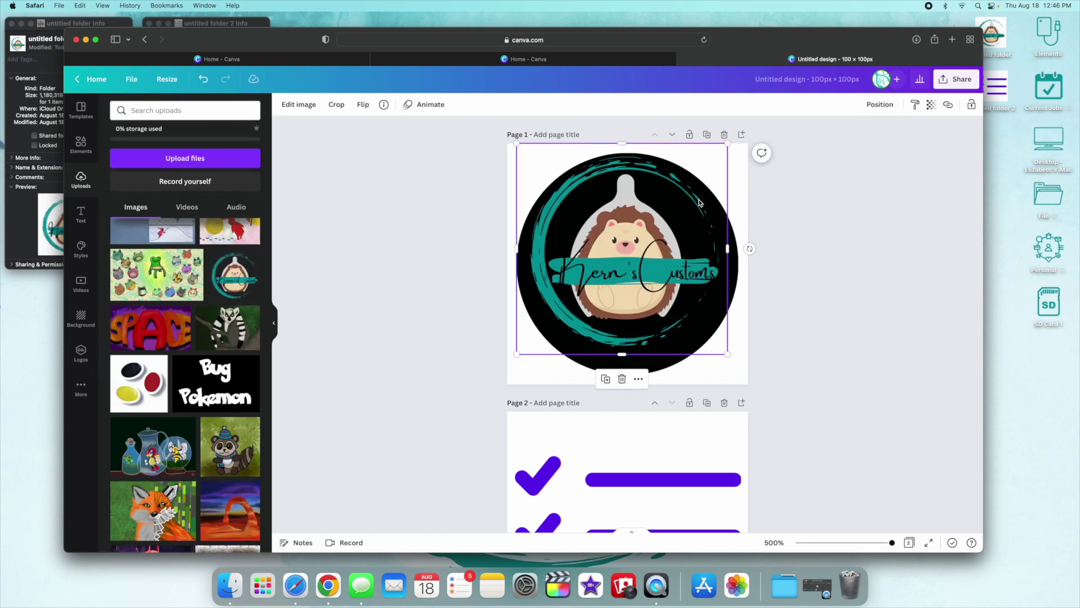
{"action": "left_click_drag", "start_coordinate": [609, 274], "coordinate": [614, 282]}
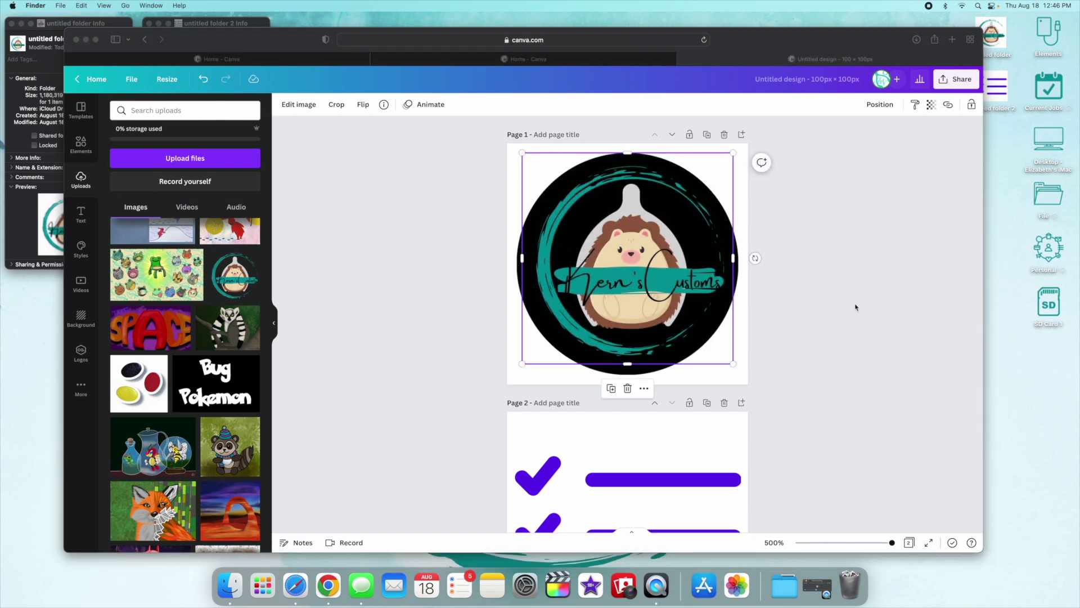
{"action": "key", "text": "ctrl+z"}
{"action": "scroll", "coordinate": [340, 152], "scroll_direction": "down", "scroll_amount": 3}
{"action": "left_click", "coordinate": [522, 180]}
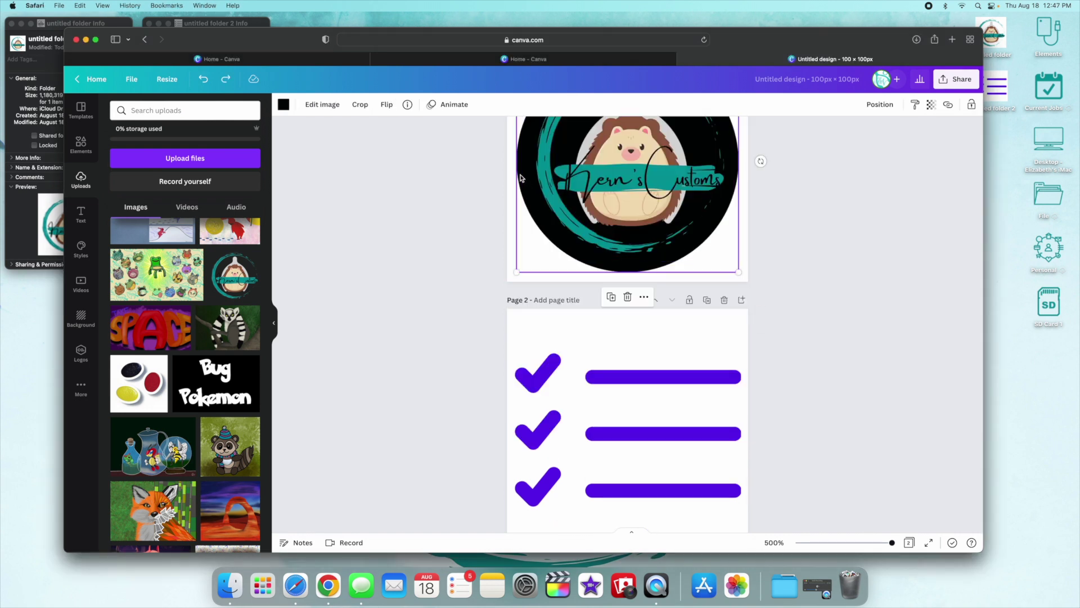
{"action": "mouse_move", "coordinate": [256, 137]}
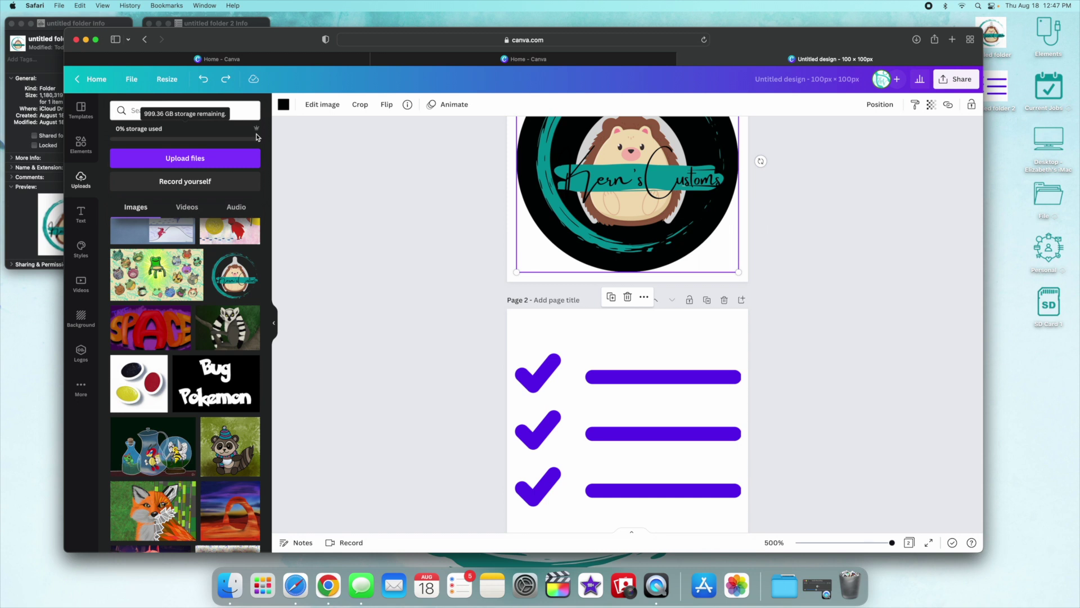
{"action": "left_click_drag", "start_coordinate": [592, 156], "coordinate": [617, 434]}
{"action": "scroll", "coordinate": [619, 433], "scroll_direction": "down", "scroll_amount": 2}
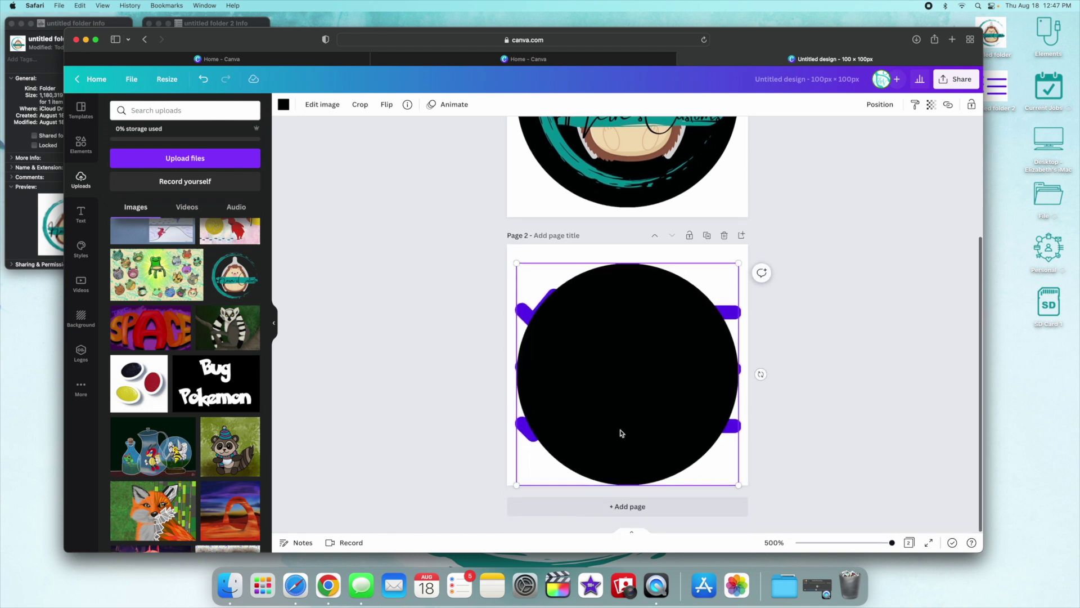
Step: On page 2, send the black circle behind the purple checklist, then shrink and centre the checklist inside it
{"action": "left_click", "coordinate": [880, 104]}
{"action": "left_click", "coordinate": [850, 137]}
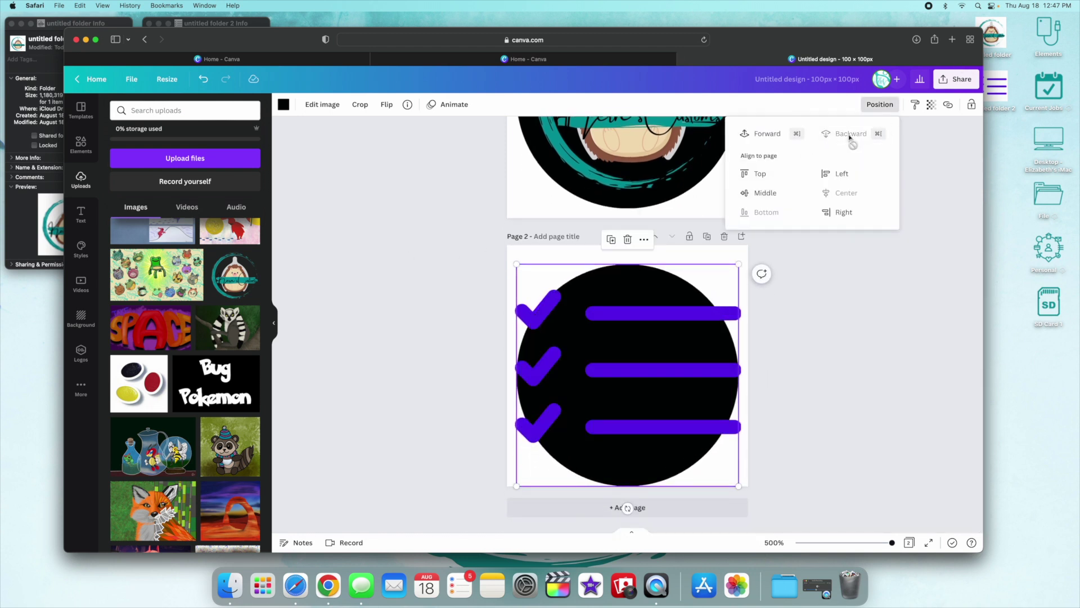
{"action": "left_click", "coordinate": [638, 380]}
{"action": "left_click", "coordinate": [639, 375]}
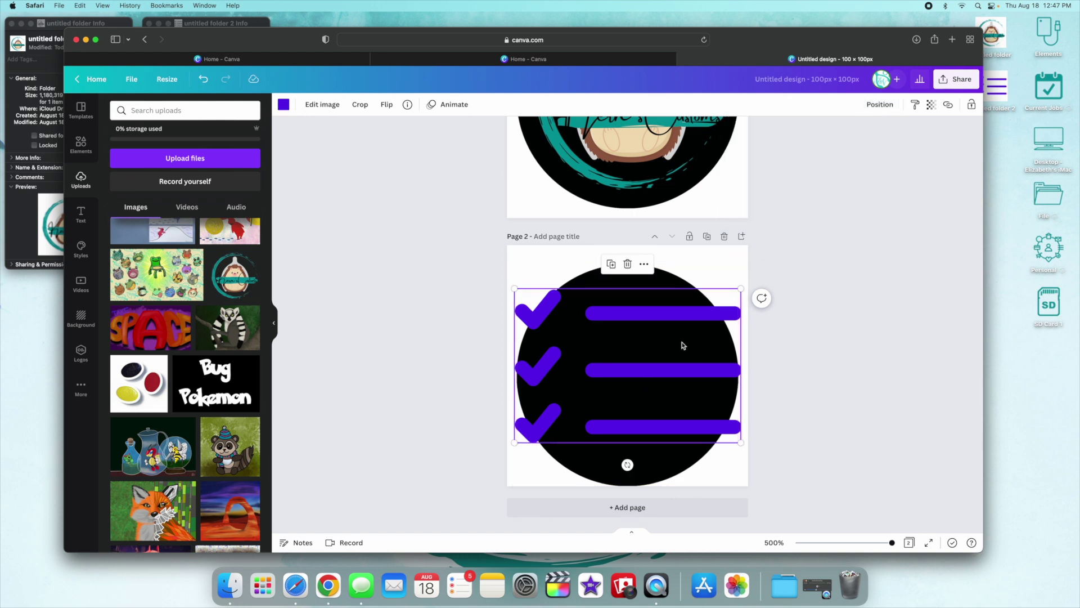
{"action": "left_click_drag", "start_coordinate": [740, 288], "coordinate": [716, 305]}
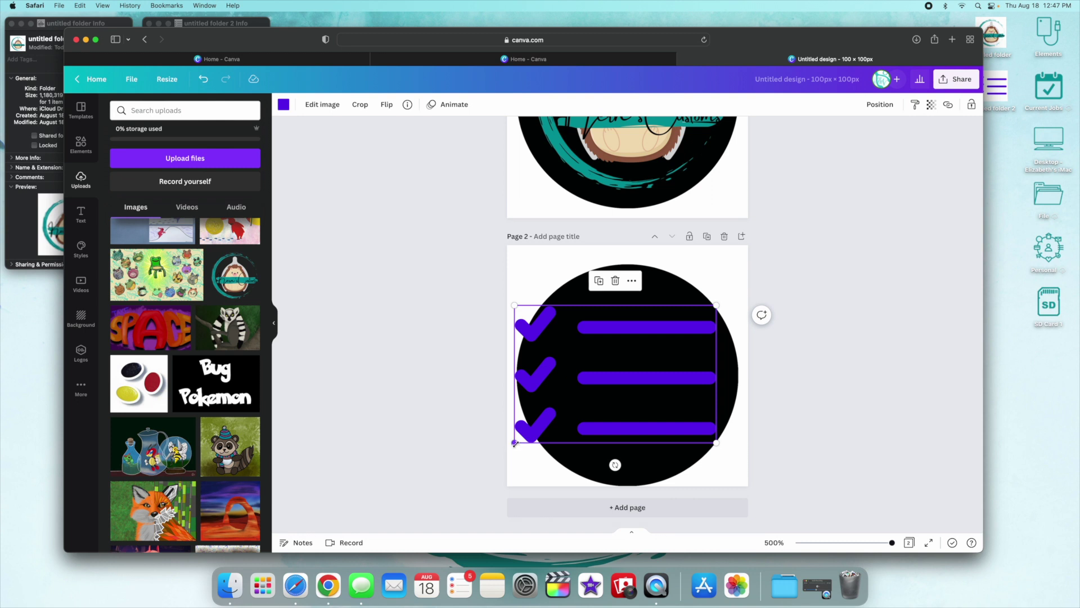
{"action": "left_click_drag", "start_coordinate": [514, 442], "coordinate": [552, 444]}
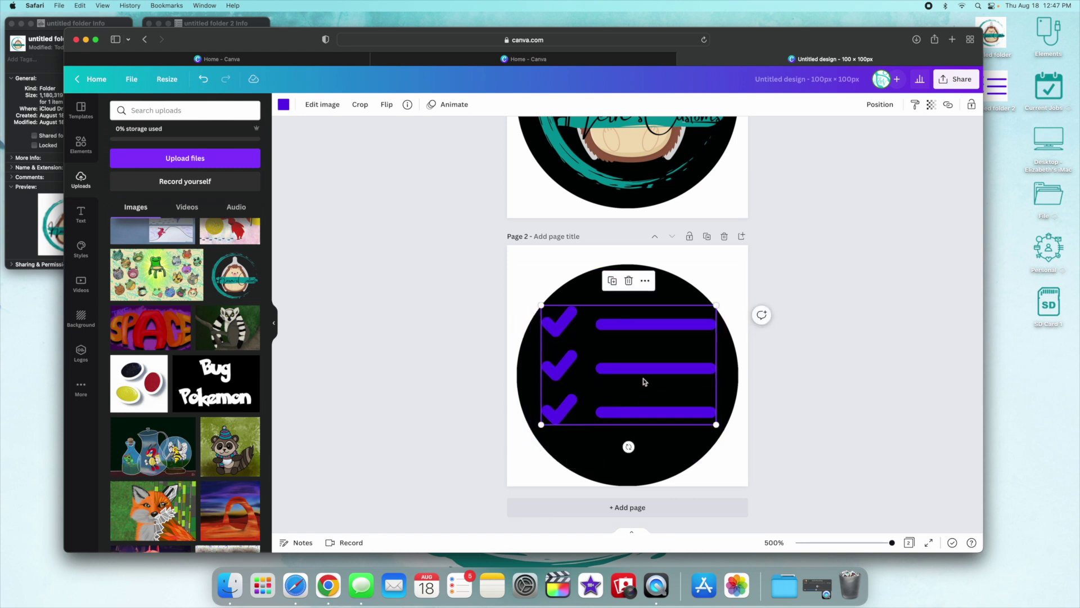
{"action": "left_click_drag", "start_coordinate": [644, 367], "coordinate": [642, 378]}
{"action": "left_click", "coordinate": [925, 311]}
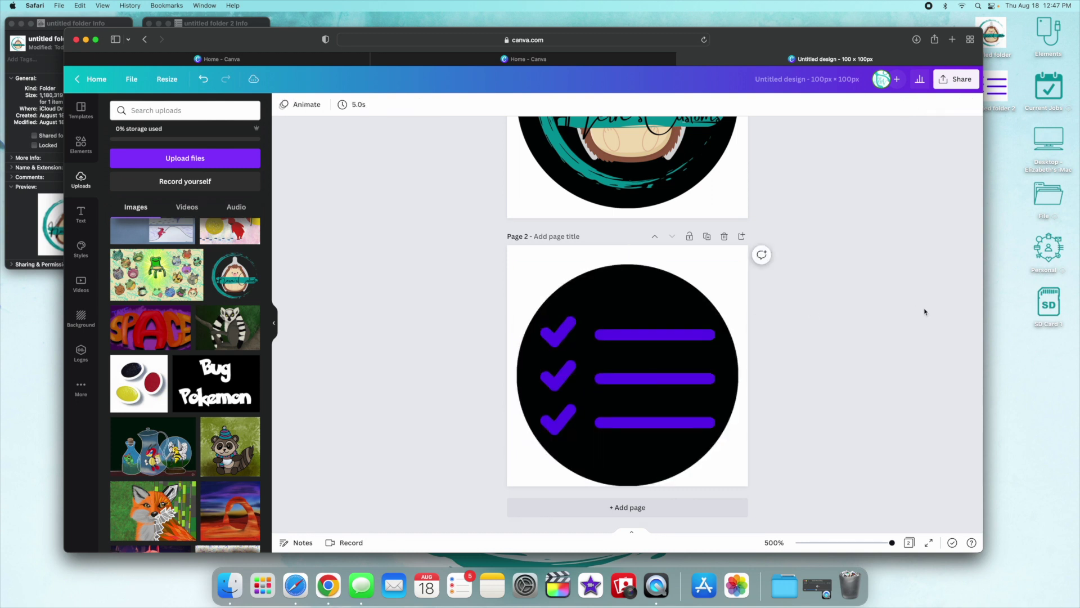
Step: Change the circles behind the hedgehog logo and the checklist from black to white
{"action": "left_click", "coordinate": [611, 205]}
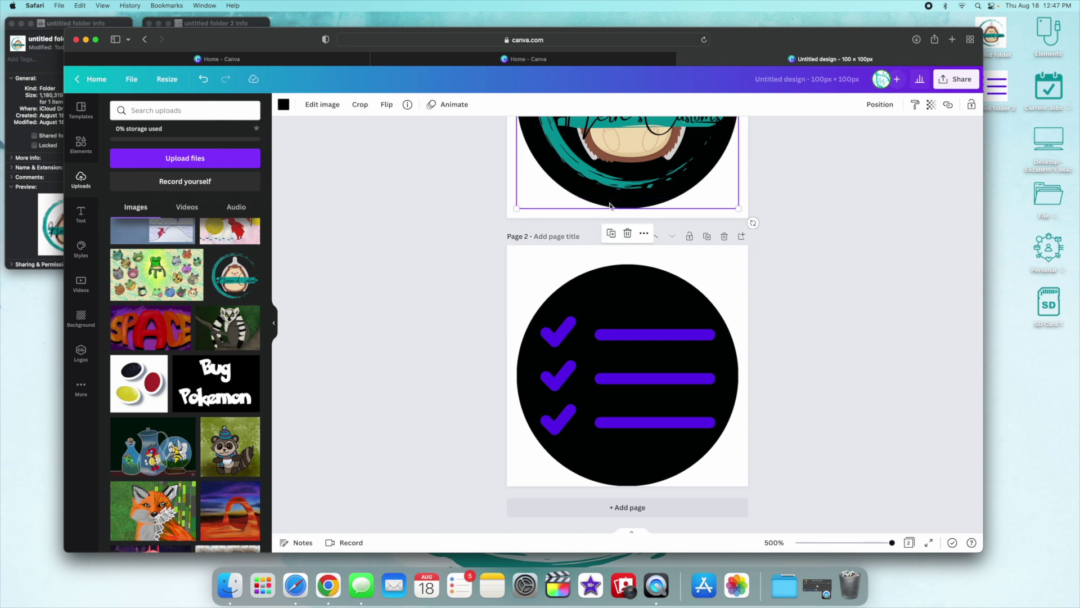
{"action": "left_click", "coordinate": [283, 105]}
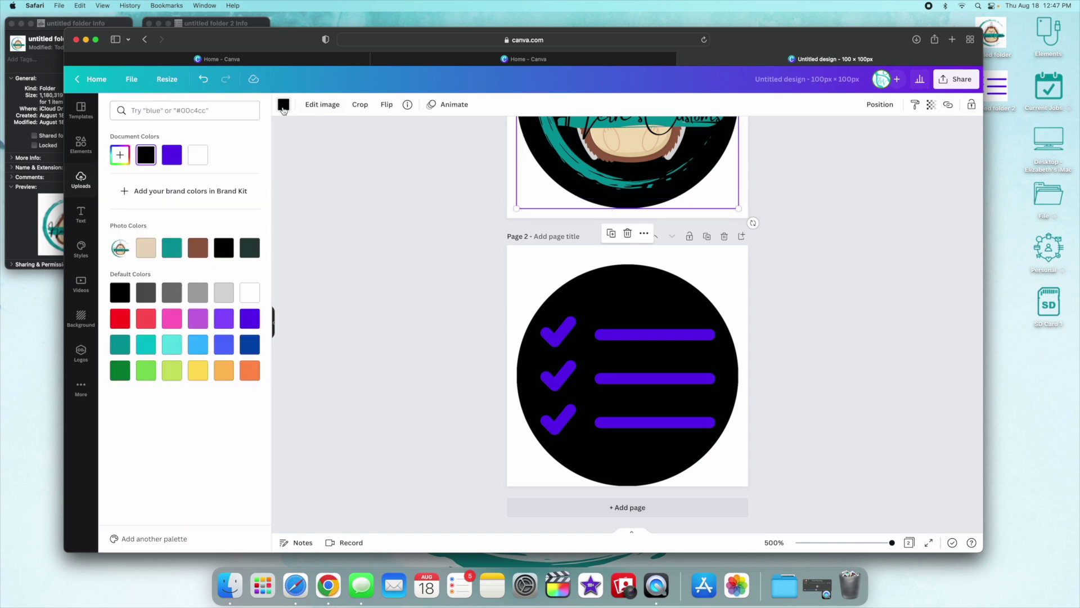
{"action": "left_click", "coordinate": [197, 154]}
{"action": "left_click", "coordinate": [599, 279]}
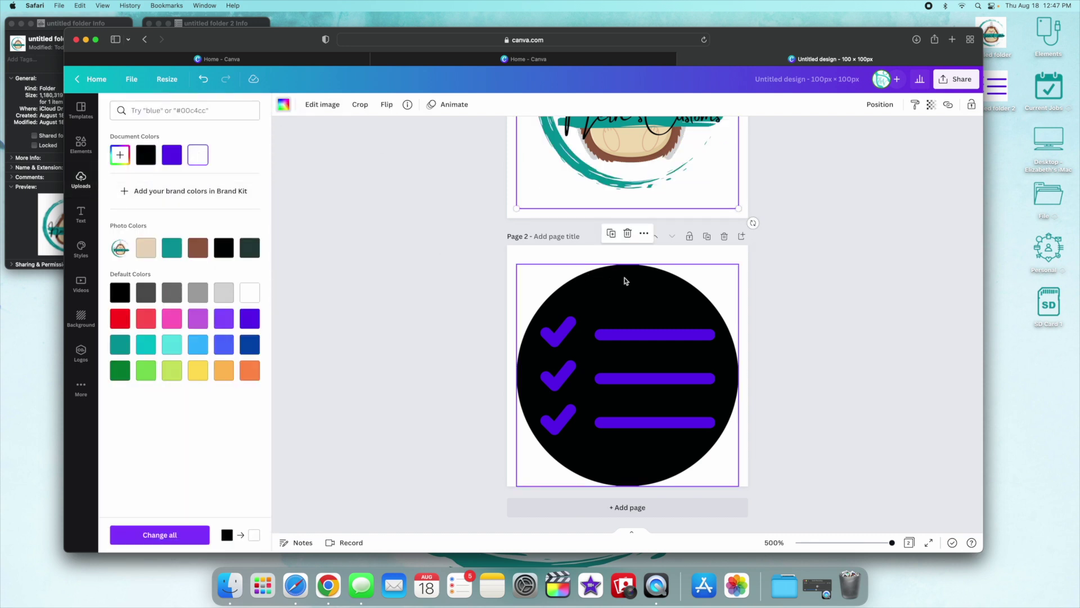
{"action": "left_click", "coordinate": [197, 155]}
{"action": "key", "text": "Escape"}
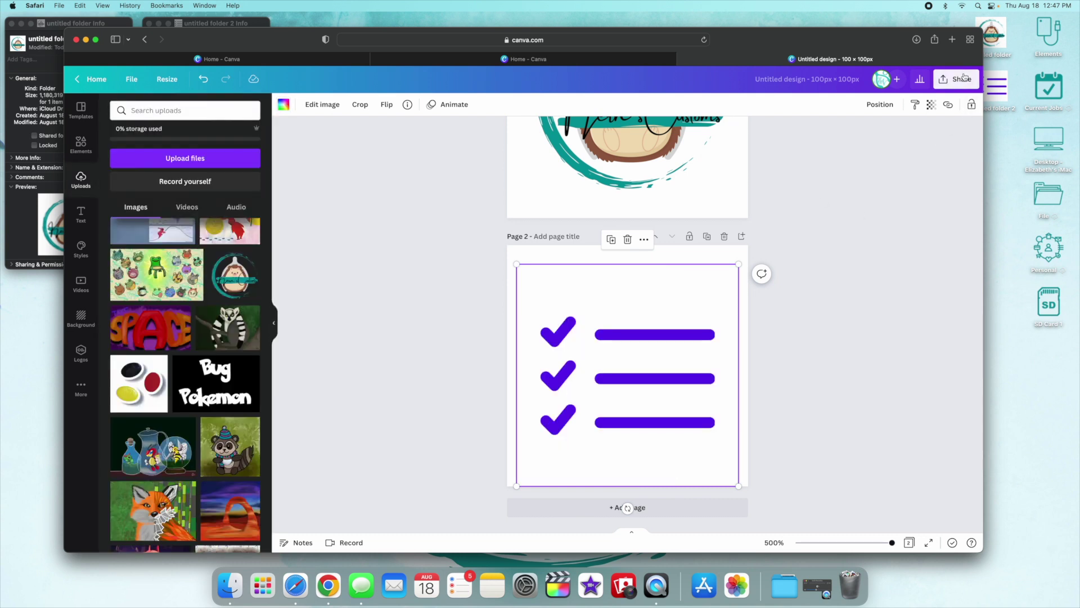
Step: Download both pages as PNGs with a transparent background
{"action": "left_click", "coordinate": [964, 78]}
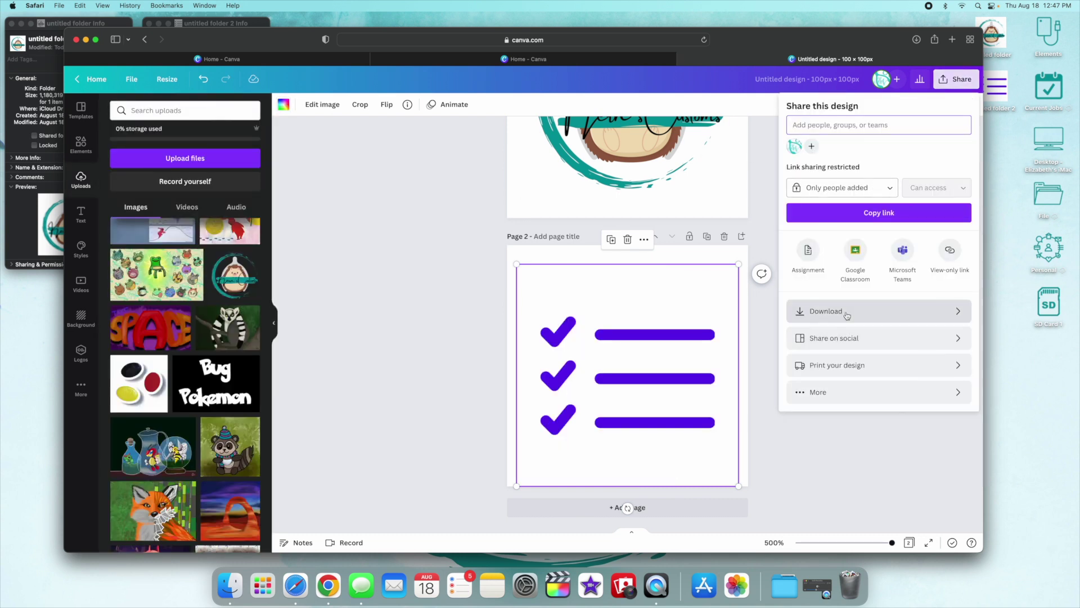
{"action": "left_click", "coordinate": [847, 316]}
{"action": "left_click", "coordinate": [791, 205]}
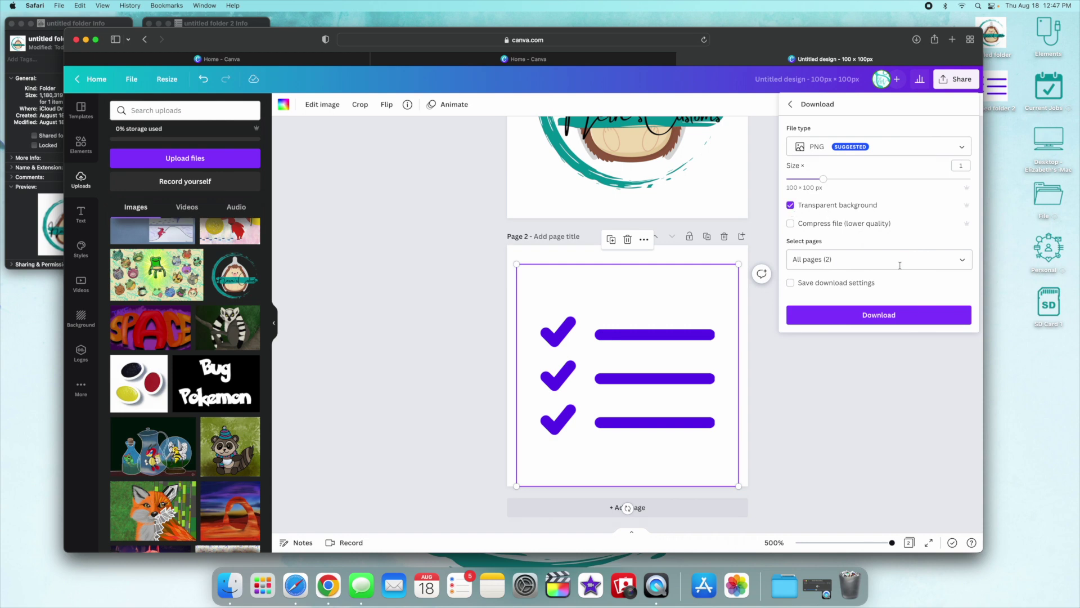
{"action": "left_click", "coordinate": [897, 316]}
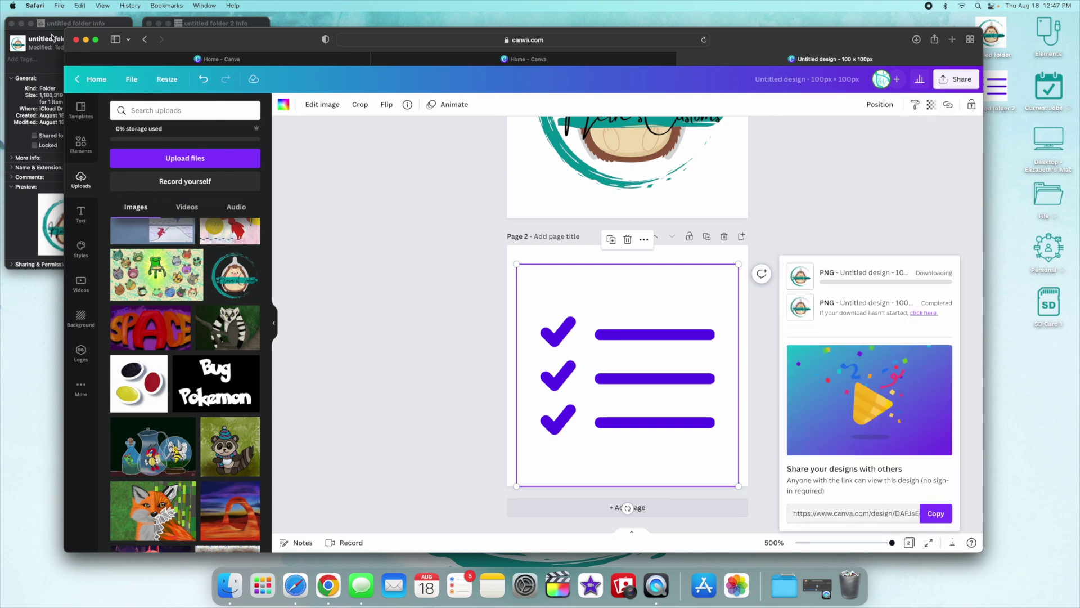
Step: Close the Canva window and the Untitled design-2 and Untitled design folder windows
{"action": "left_click", "coordinate": [76, 39]}
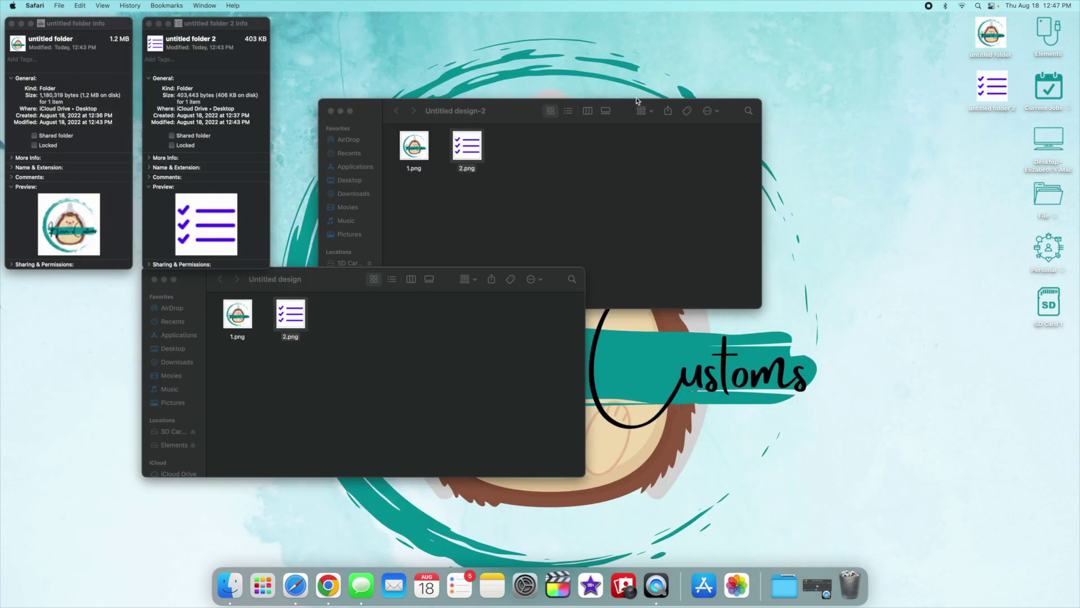
{"action": "left_click", "coordinate": [331, 111]}
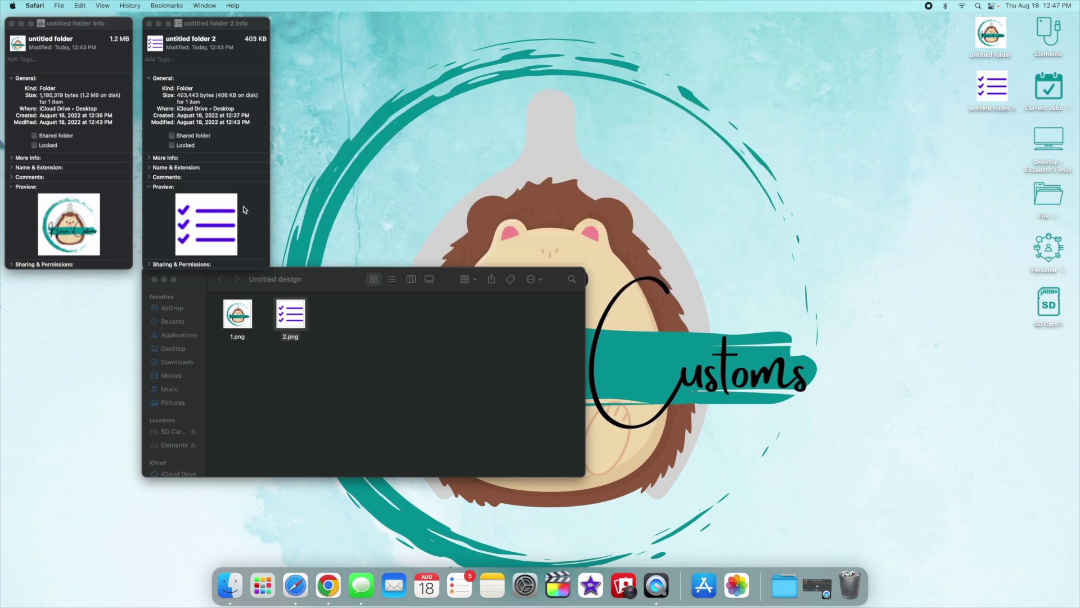
{"action": "left_click", "coordinate": [155, 287]}
{"action": "left_click", "coordinate": [155, 279]}
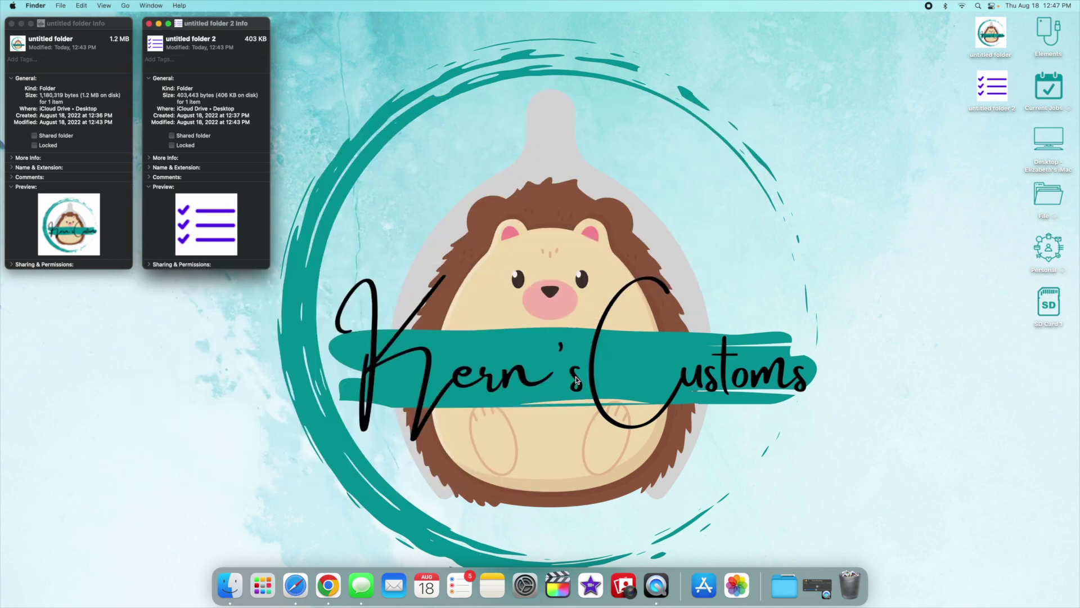
{"action": "left_click", "coordinate": [794, 587]}
{"action": "left_click", "coordinate": [797, 589]}
Step: Reopen the 100 × 100 px Untitled Design from Canva's home page in Safari
{"action": "left_click", "coordinate": [295, 585]}
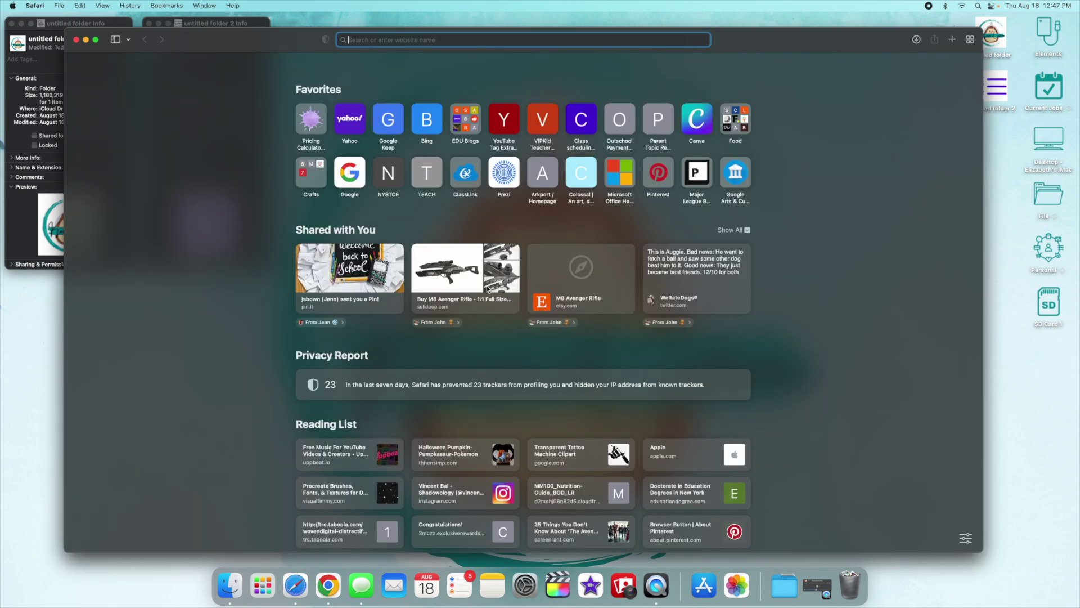
{"action": "left_click", "coordinate": [697, 119]}
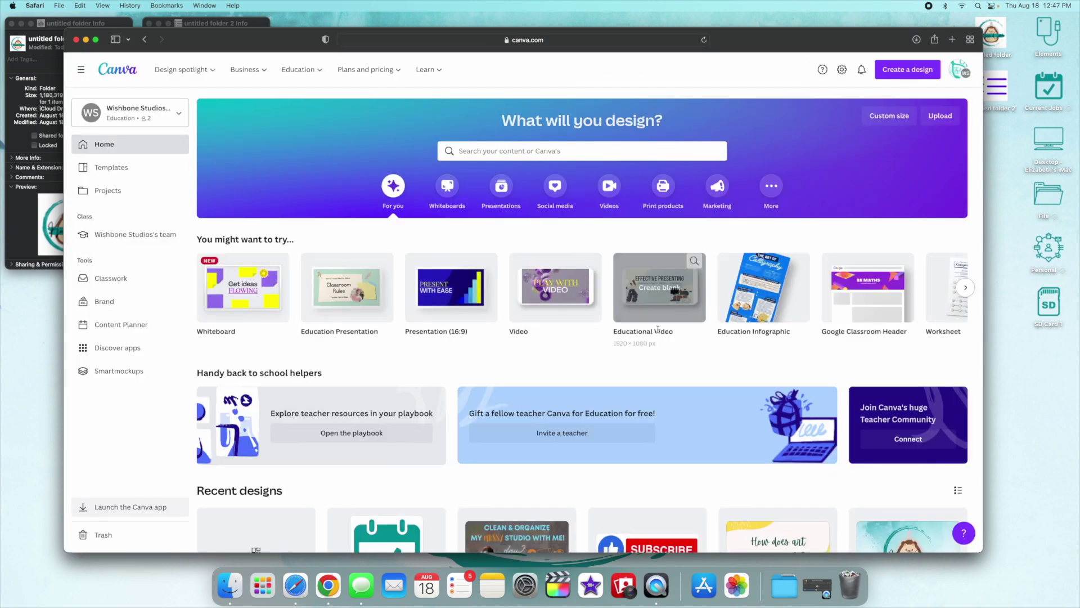
{"action": "scroll", "coordinate": [658, 328], "scroll_direction": "down", "scroll_amount": 3}
{"action": "scroll", "coordinate": [658, 329], "scroll_direction": "down", "scroll_amount": 2}
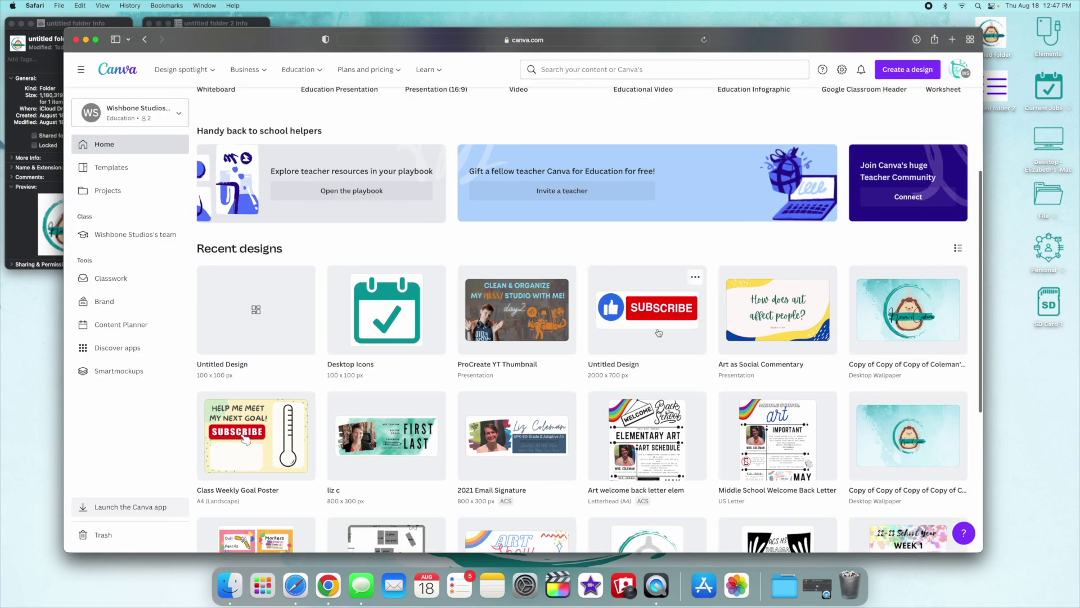
{"action": "left_click", "coordinate": [285, 318]}
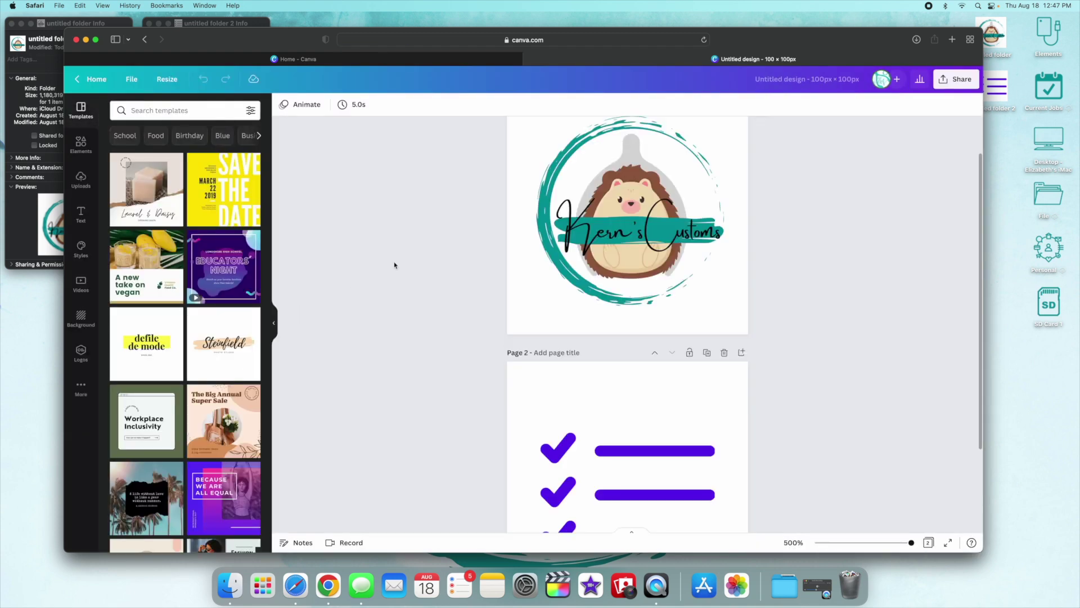
Step: Download both pages again as PNGs with a transparent background
{"action": "left_click", "coordinate": [957, 80]}
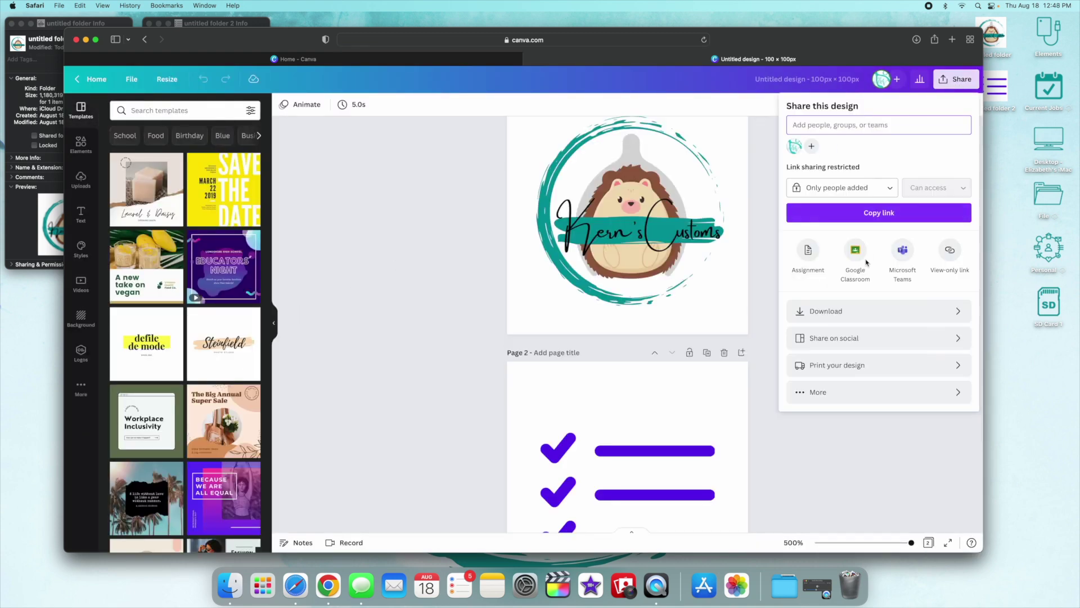
{"action": "left_click", "coordinate": [854, 312]}
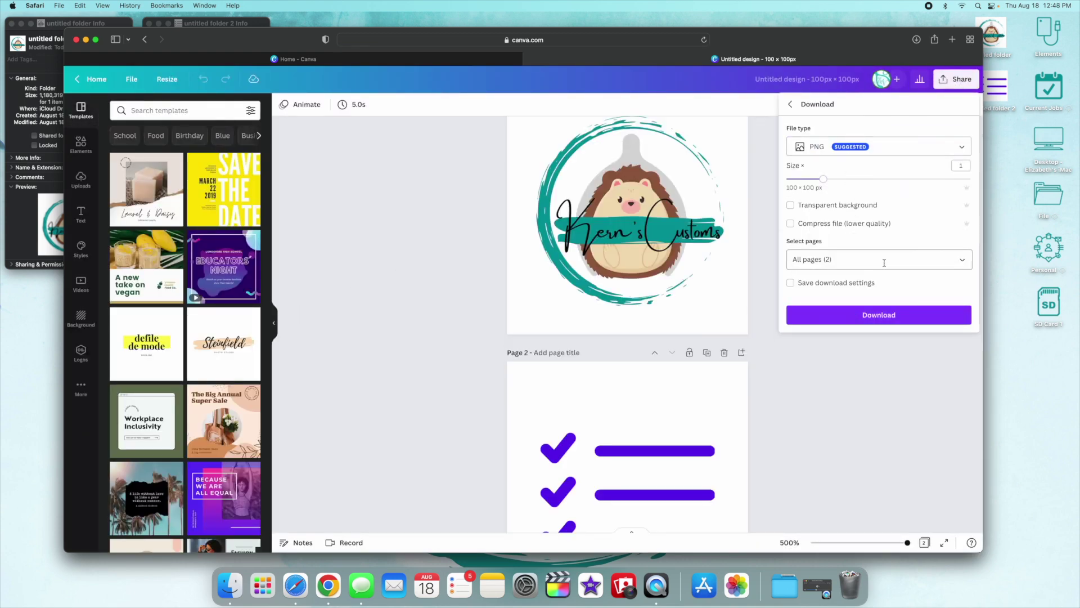
{"action": "left_click", "coordinate": [790, 206]}
{"action": "left_click", "coordinate": [827, 315]}
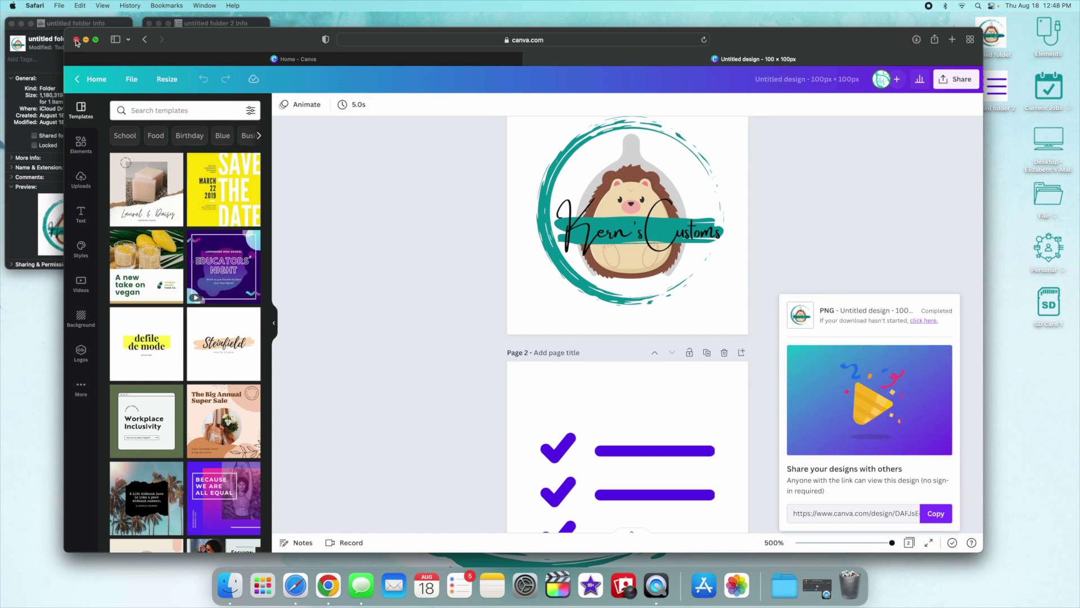
Step: Close the Canva window and open the Untitled design-3 download folder
{"action": "left_click", "coordinate": [76, 40]}
{"action": "left_click", "coordinate": [784, 585]}
{"action": "left_click", "coordinate": [786, 541]}
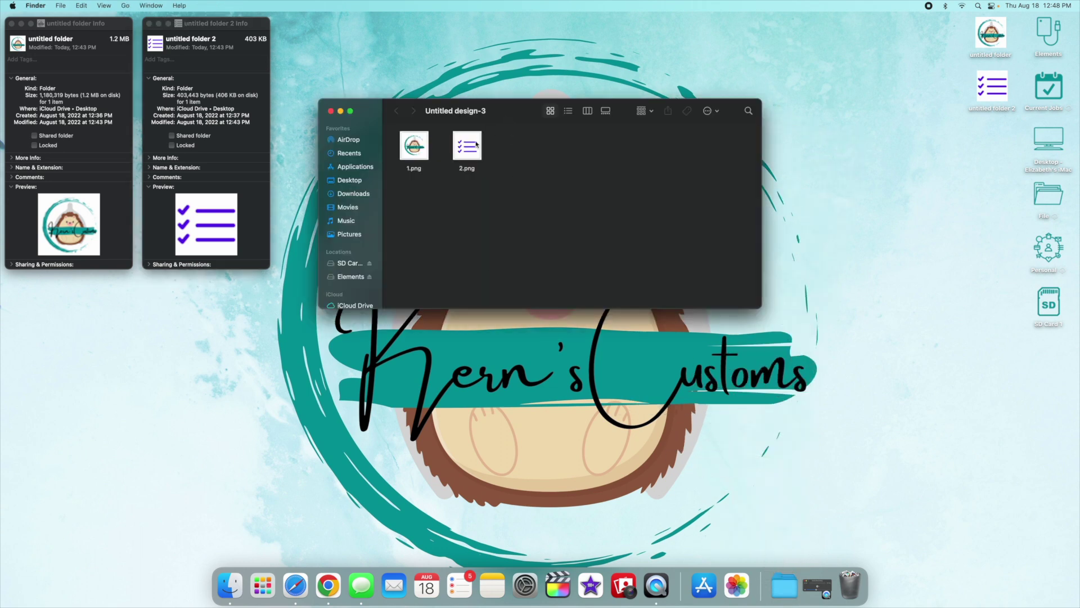
Step: Set 2.png as untitled folder 2's icon and 1.png as untitled folder's icon, then close the folder
{"action": "left_click_drag", "start_coordinate": [468, 152], "coordinate": [155, 44]}
{"action": "left_click", "coordinate": [415, 147]}
{"action": "left_click_drag", "start_coordinate": [415, 157], "coordinate": [19, 48]}
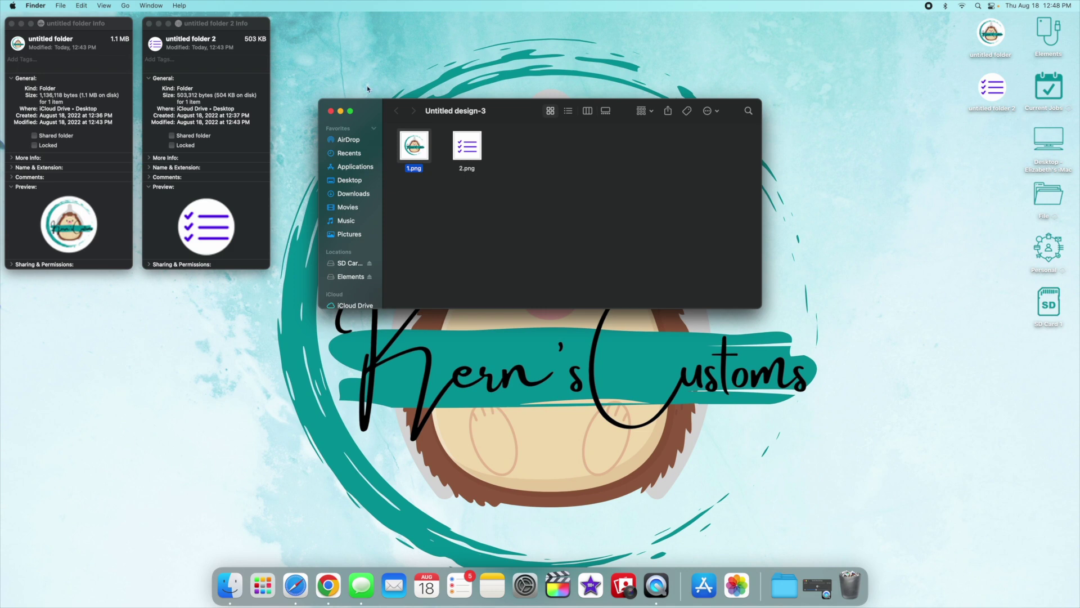
{"action": "left_click", "coordinate": [331, 112]}
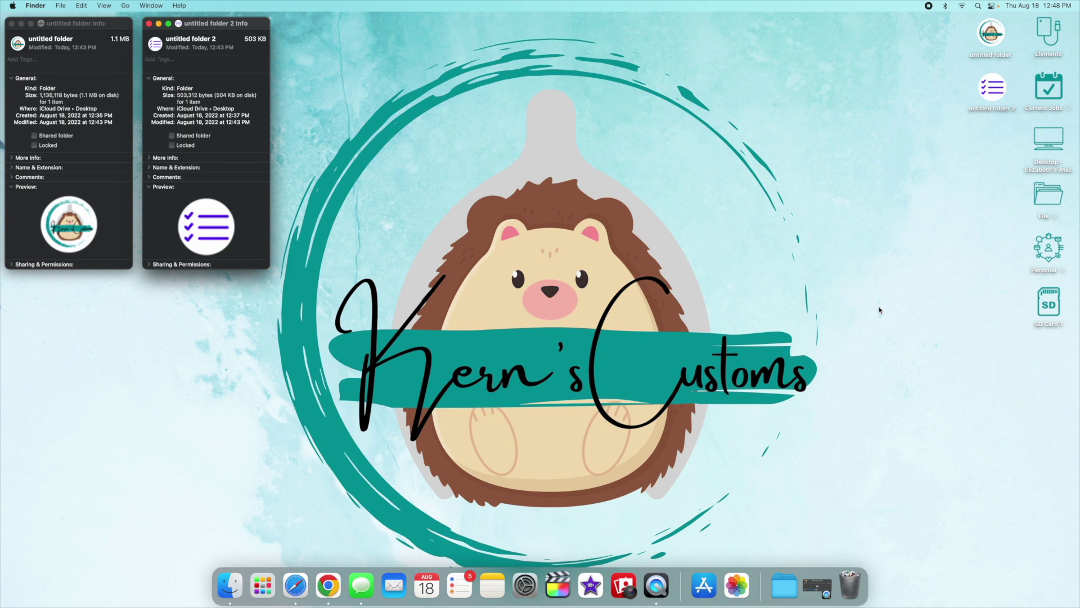
Step: Close the Get Info windows for untitled folder 2 and untitled folder
{"action": "left_click", "coordinate": [150, 23]}
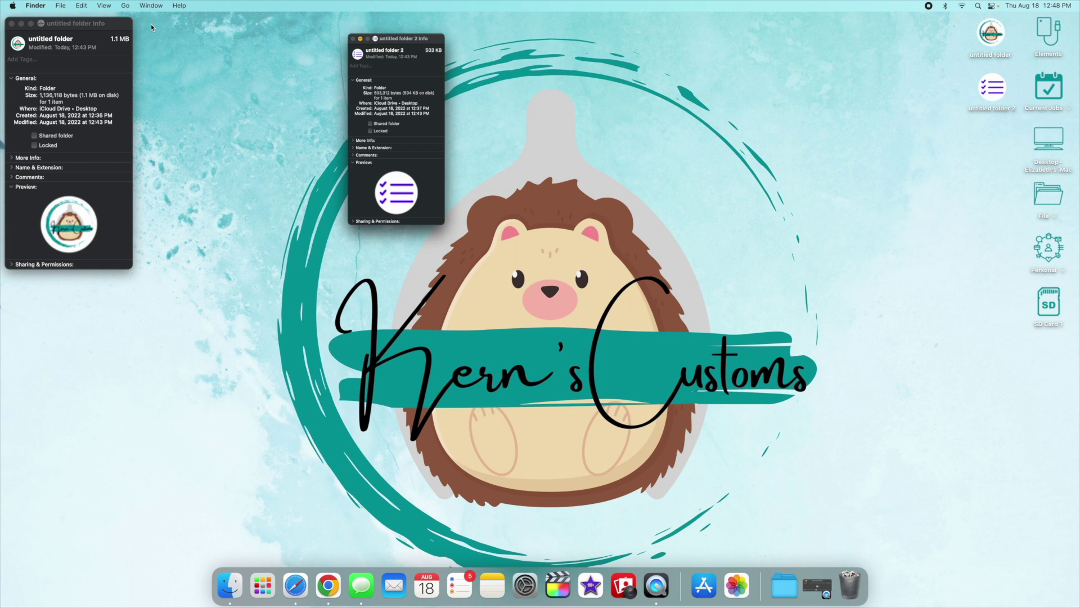
{"action": "left_click", "coordinate": [12, 24]}
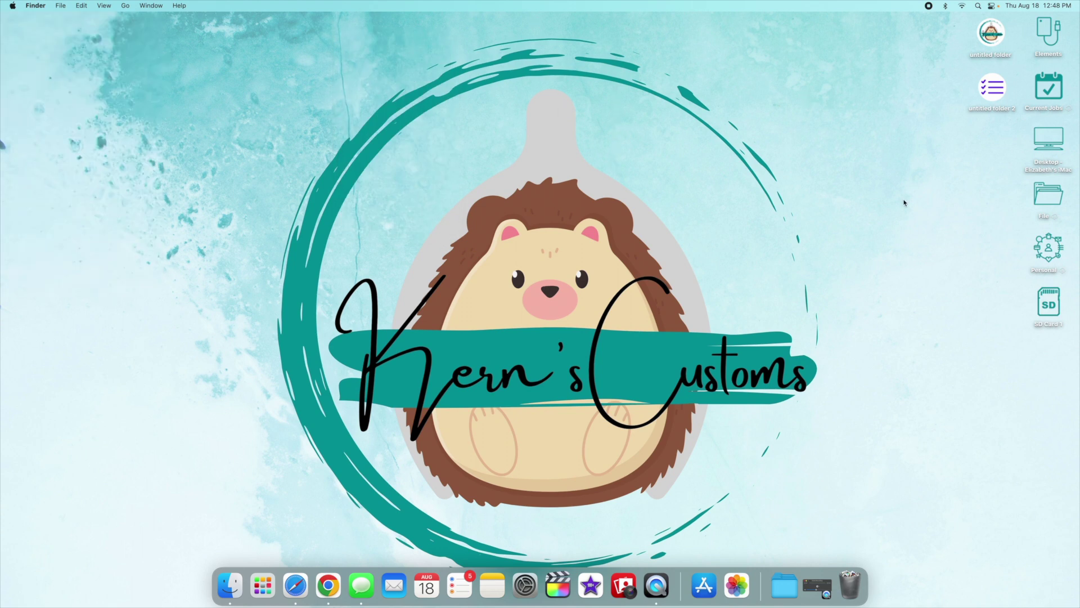